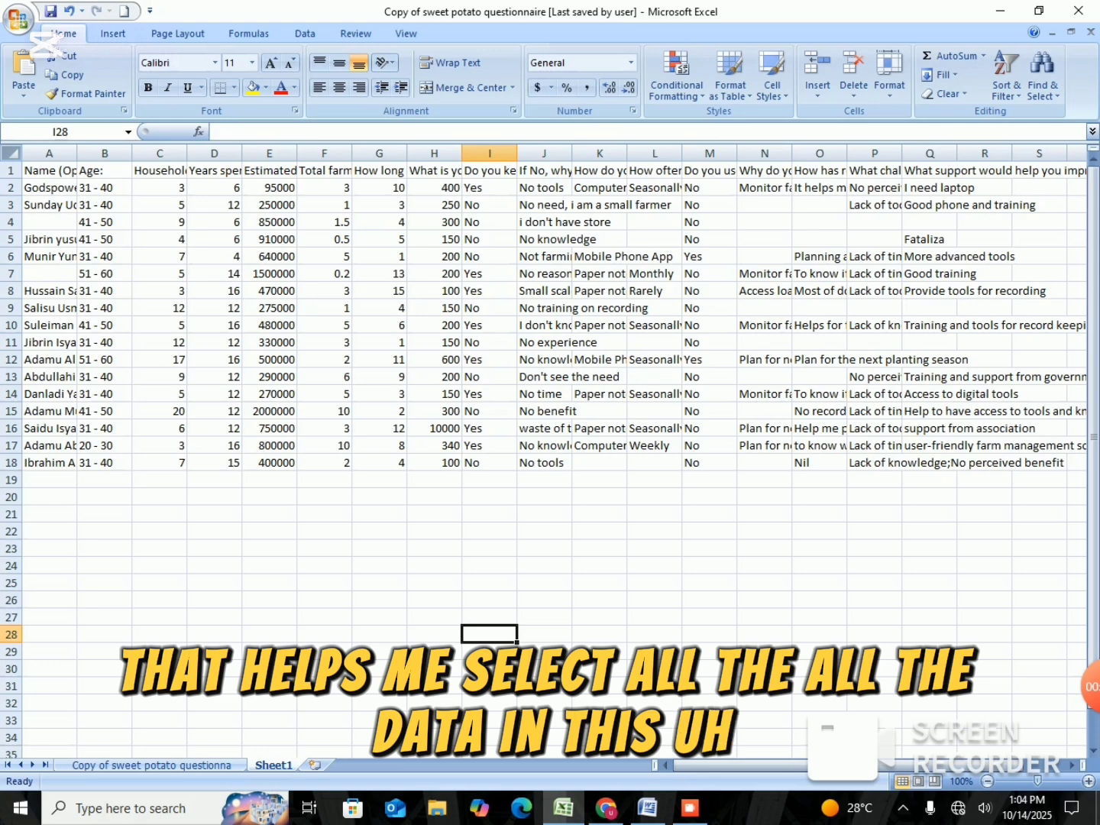
# Select the whole sheet and autofit the width of all columns to their contents.
pyautogui.click(11, 153)
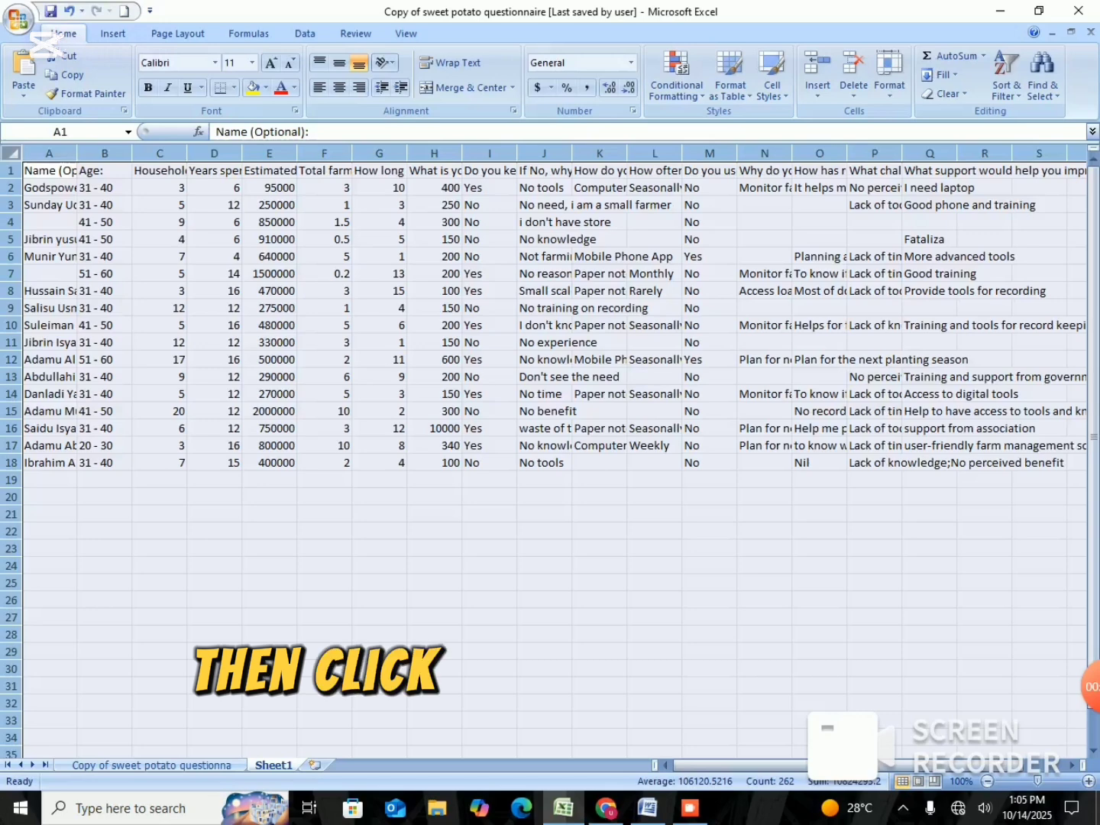
pyautogui.doubleClick(76, 153)
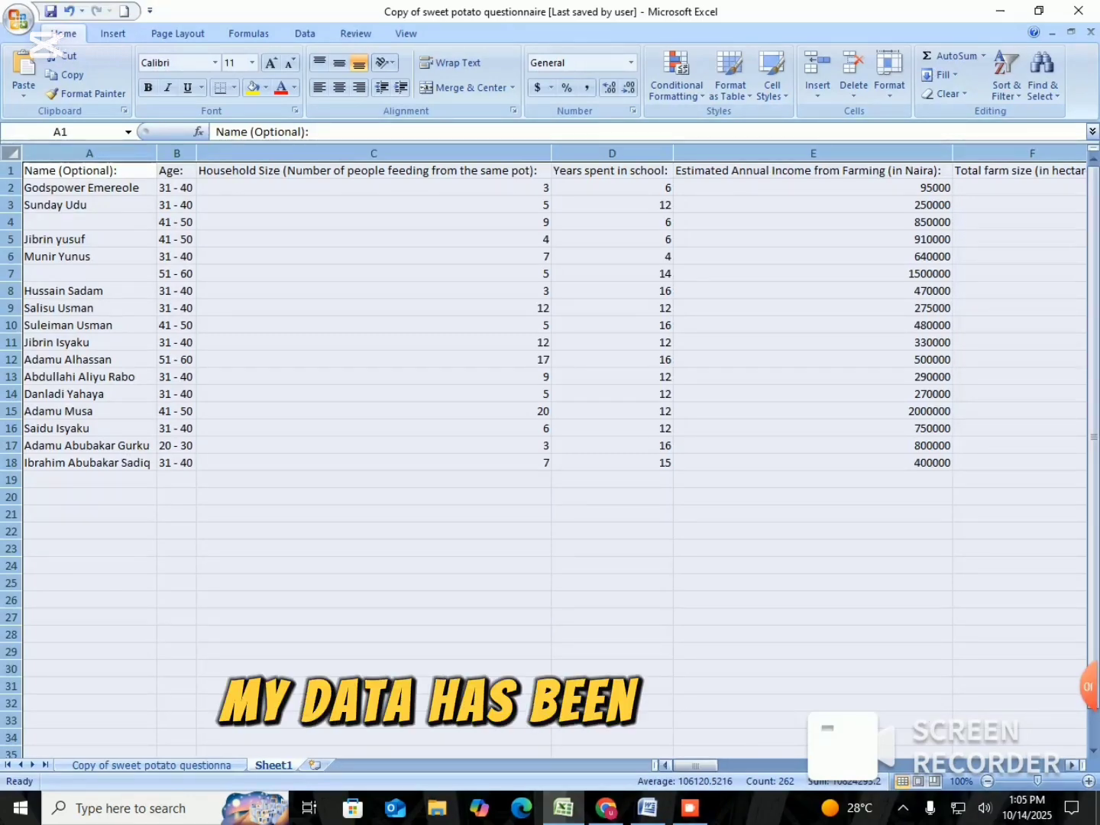
pyautogui.moveTo(695, 765)
pyautogui.mouseDown()
pyautogui.moveTo(989, 765)
pyautogui.moveTo(695, 765)
pyautogui.mouseUp()
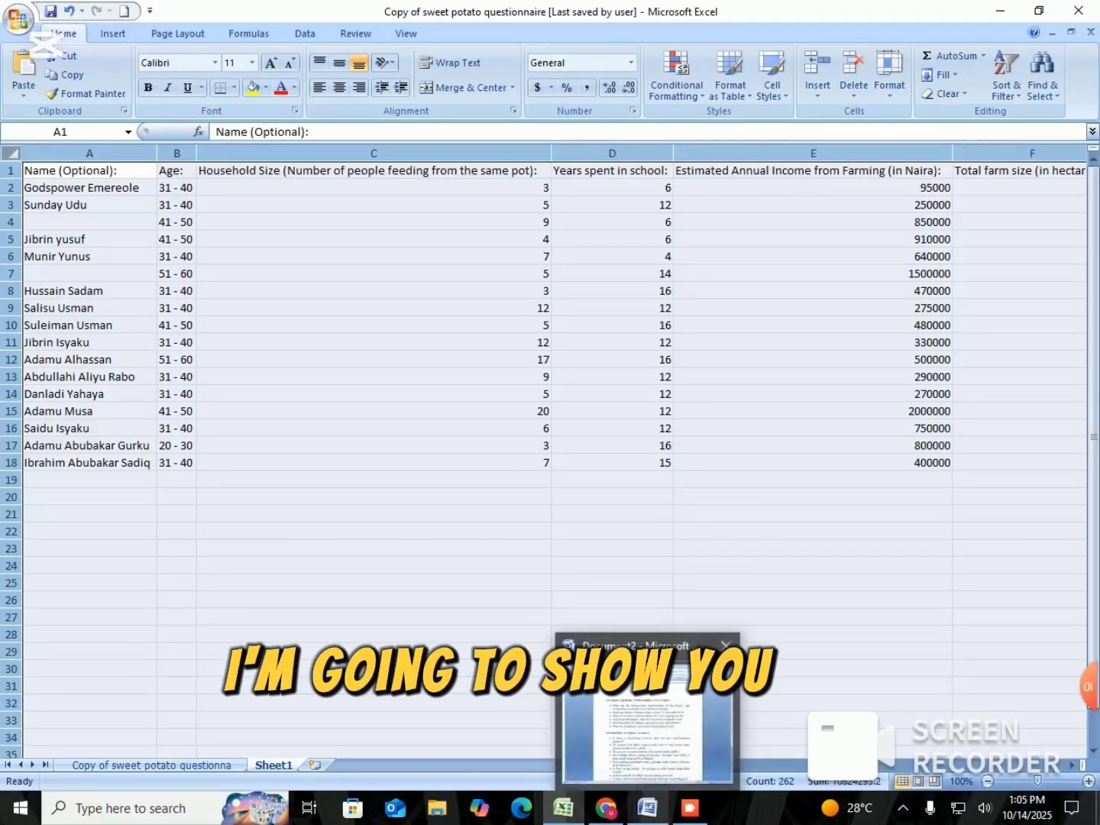
# Switch to the Word document, review the descriptive and relationship analysis questions, and return to the Excel questionnaire data.
pyautogui.click(647, 807)
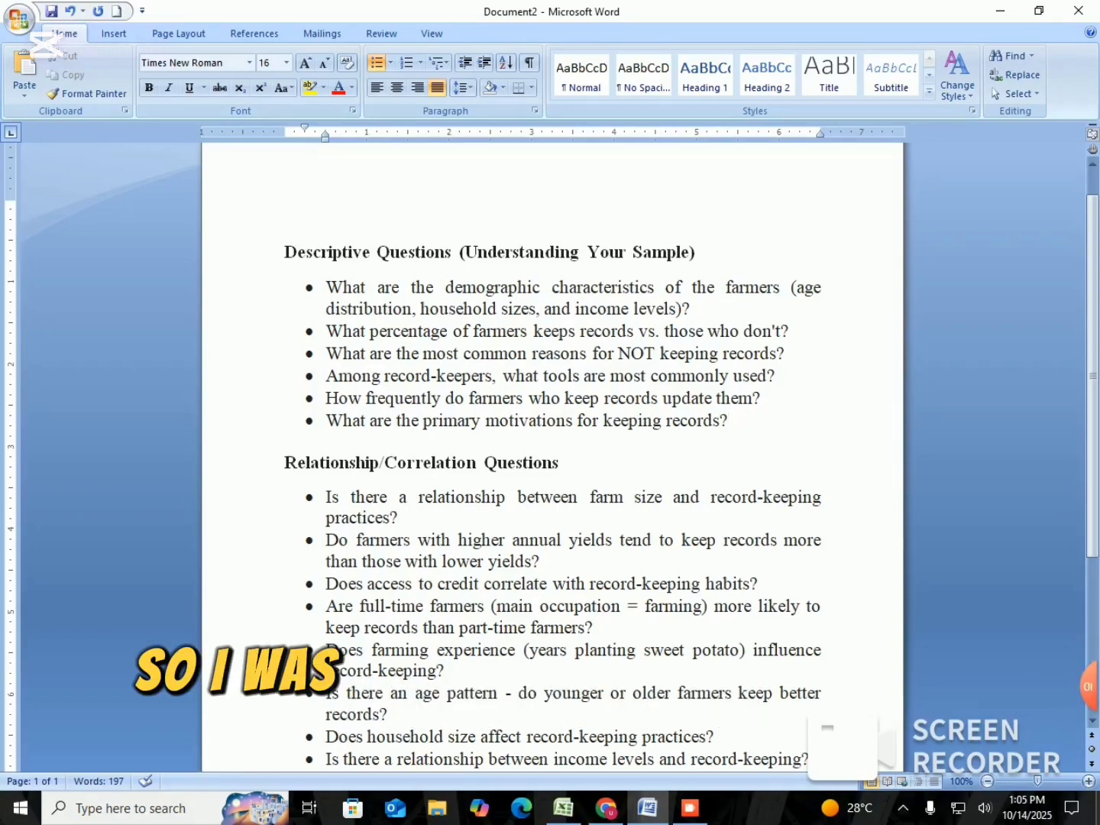
pyautogui.click(564, 808)
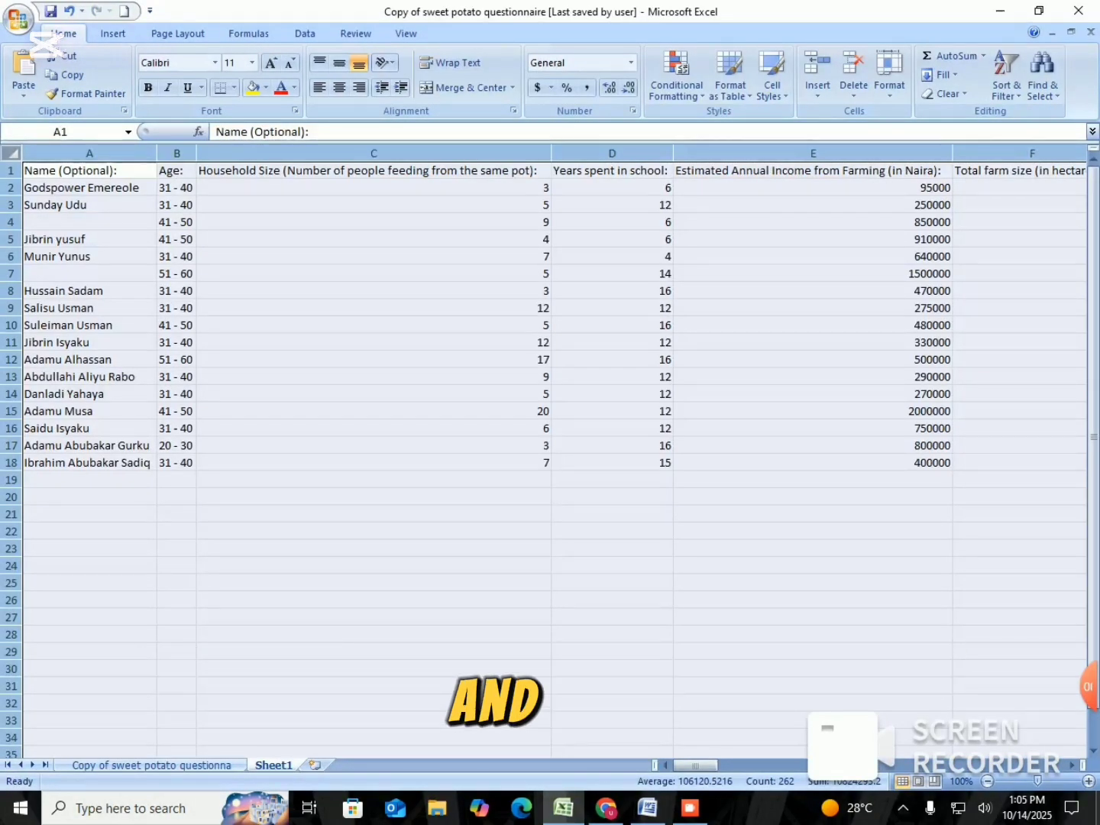
pyautogui.moveTo(695, 766)
pyautogui.mouseDown()
pyautogui.moveTo(1036, 766)
pyautogui.moveTo(695, 766)
pyautogui.mouseUp()
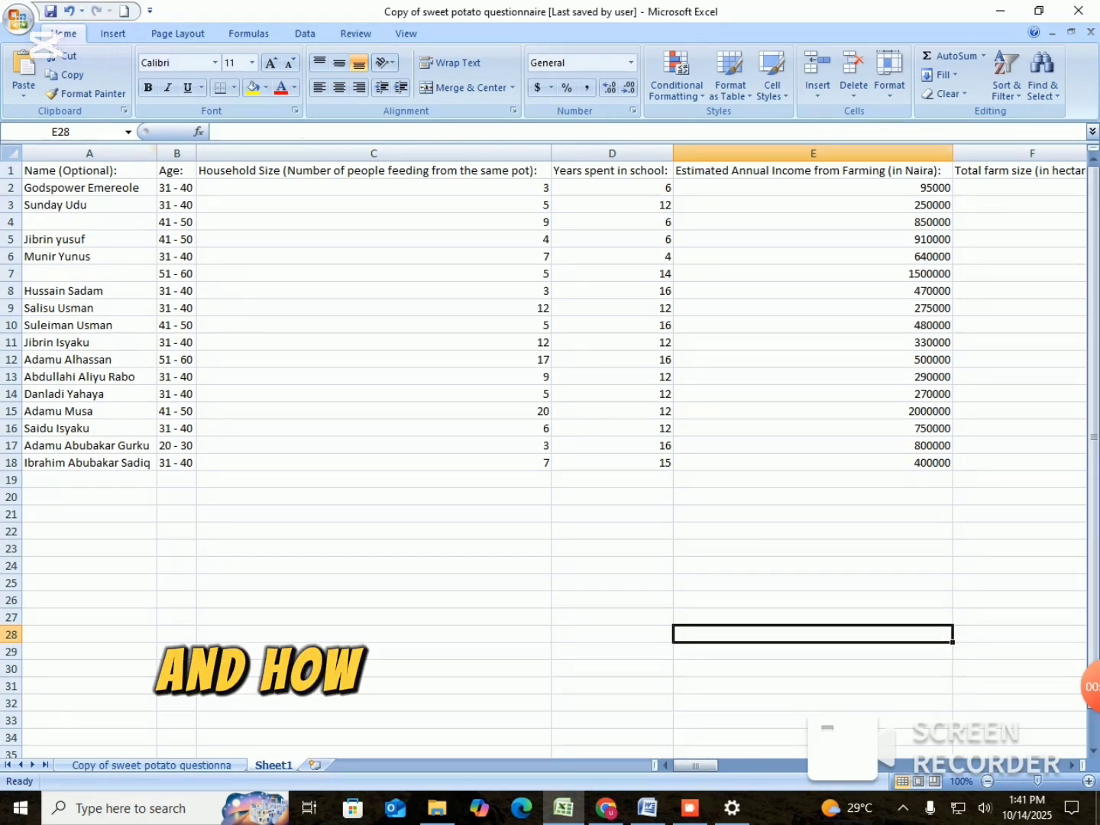
# Make all question headers in row 1, from column A to column Q, bold.
pyautogui.moveTo(89, 170)
pyautogui.mouseDown()
pyautogui.moveTo(814, 169)
pyautogui.moveTo(1024, 187)
pyautogui.moveTo(497, 171)
pyautogui.moveTo(928, 171)
pyautogui.mouseUp()
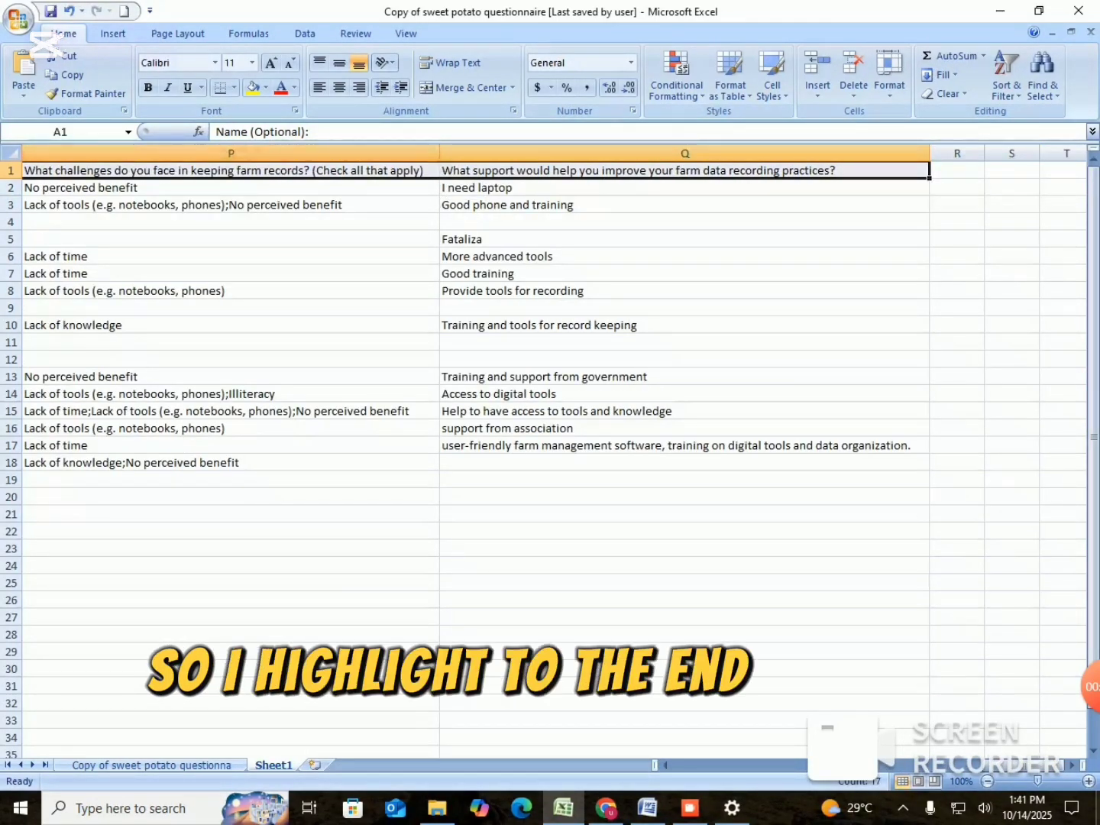
pyautogui.click(147, 87)
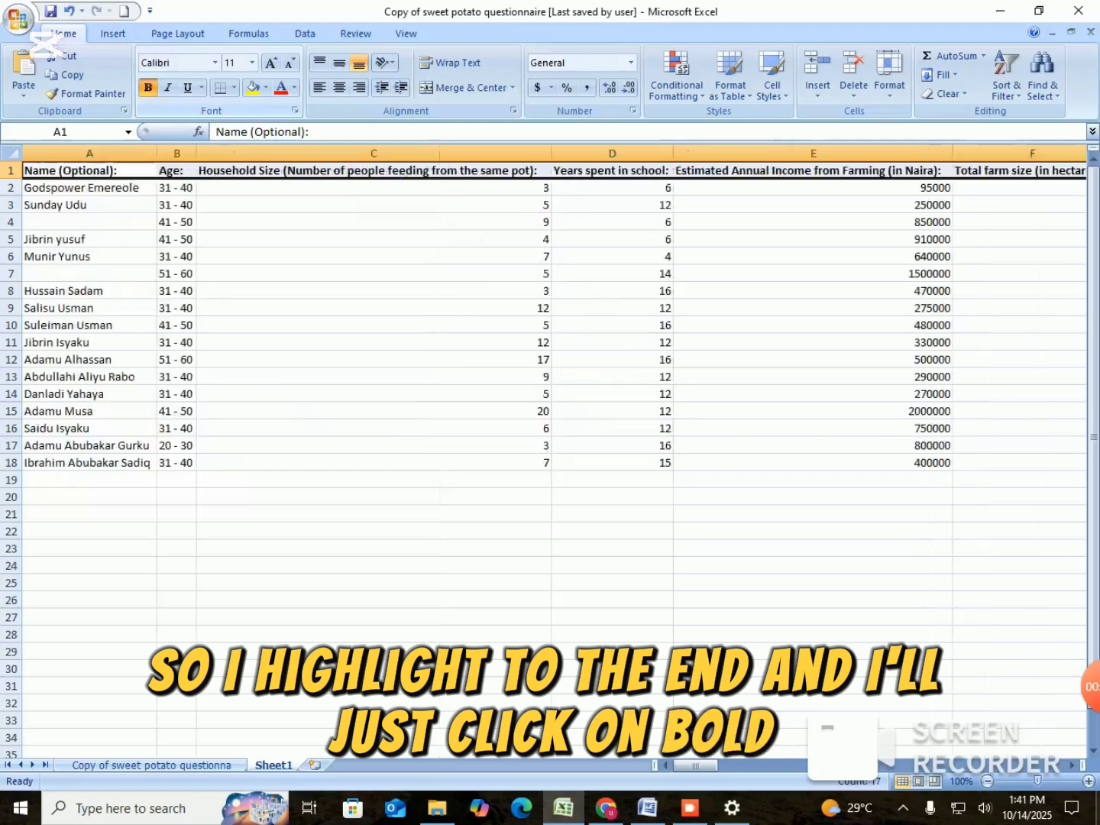
pyautogui.moveTo(695, 765)
pyautogui.mouseDown()
pyautogui.moveTo(787, 765)
pyautogui.moveTo(695, 765)
pyautogui.mouseUp()
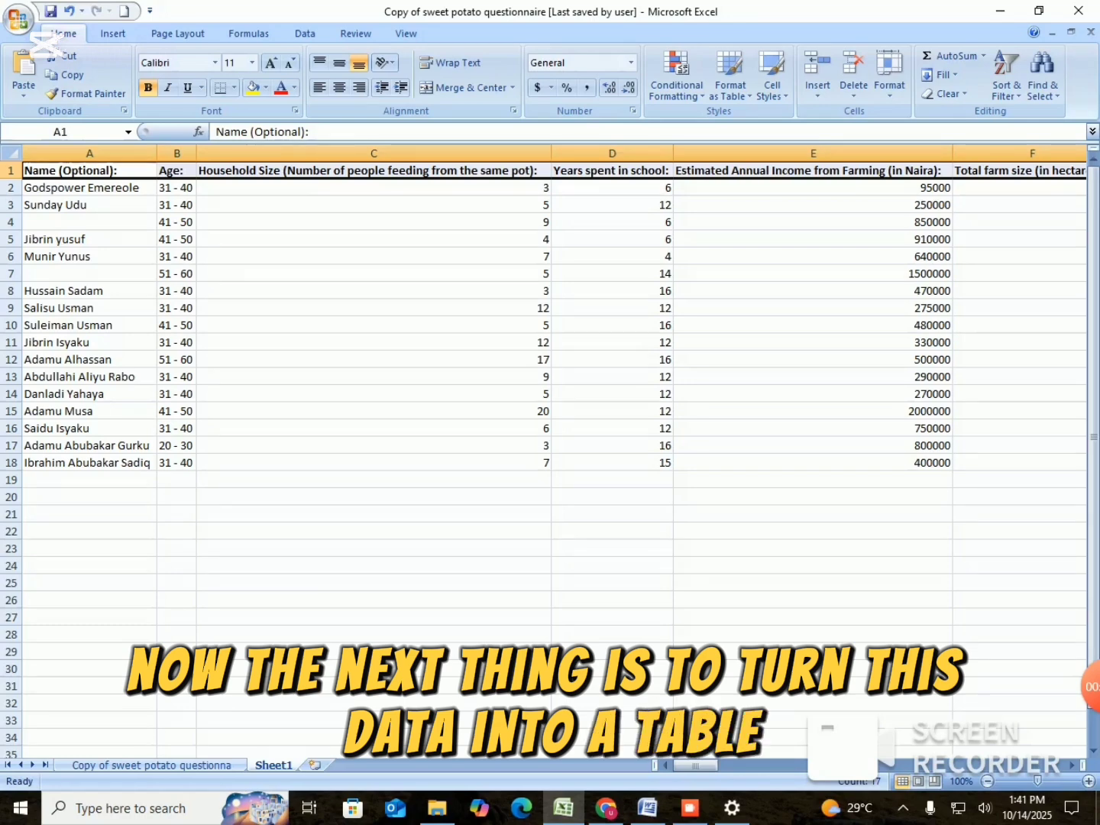
pyautogui.click(374, 412)
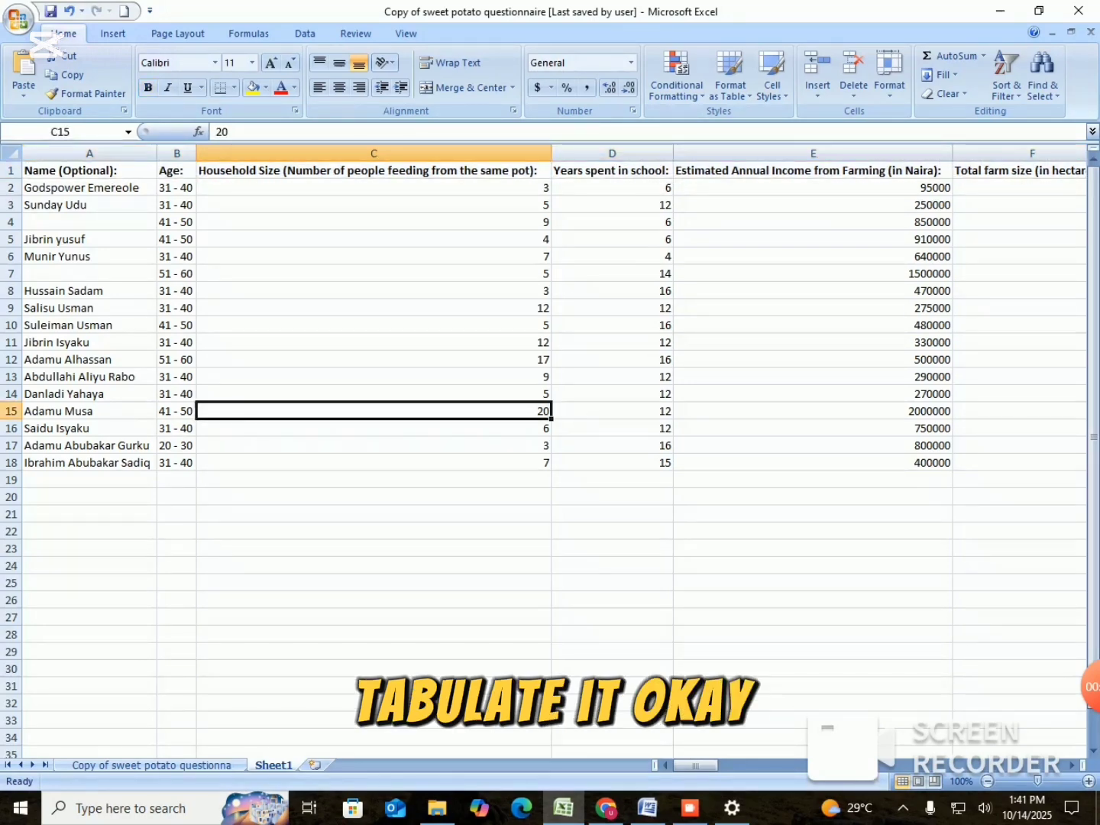
pyautogui.moveTo(76, 170); pyautogui.dragTo(930, 452)
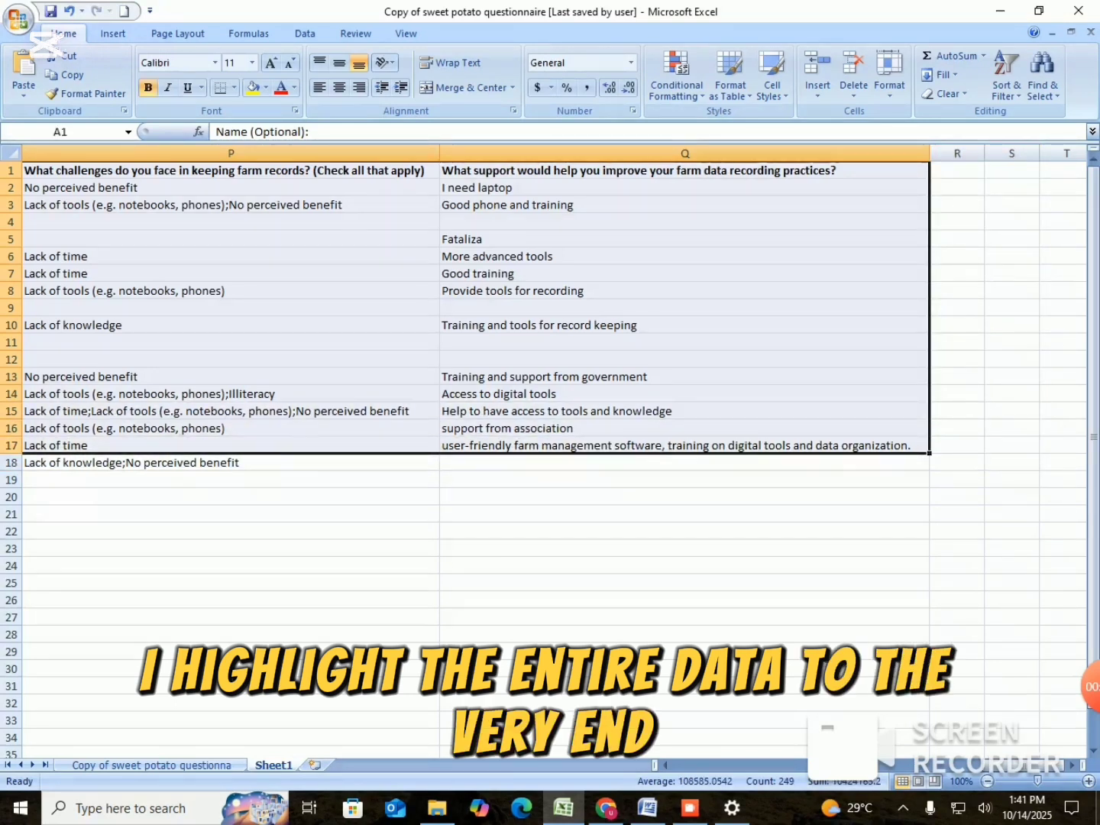
pyautogui.click(113, 33)
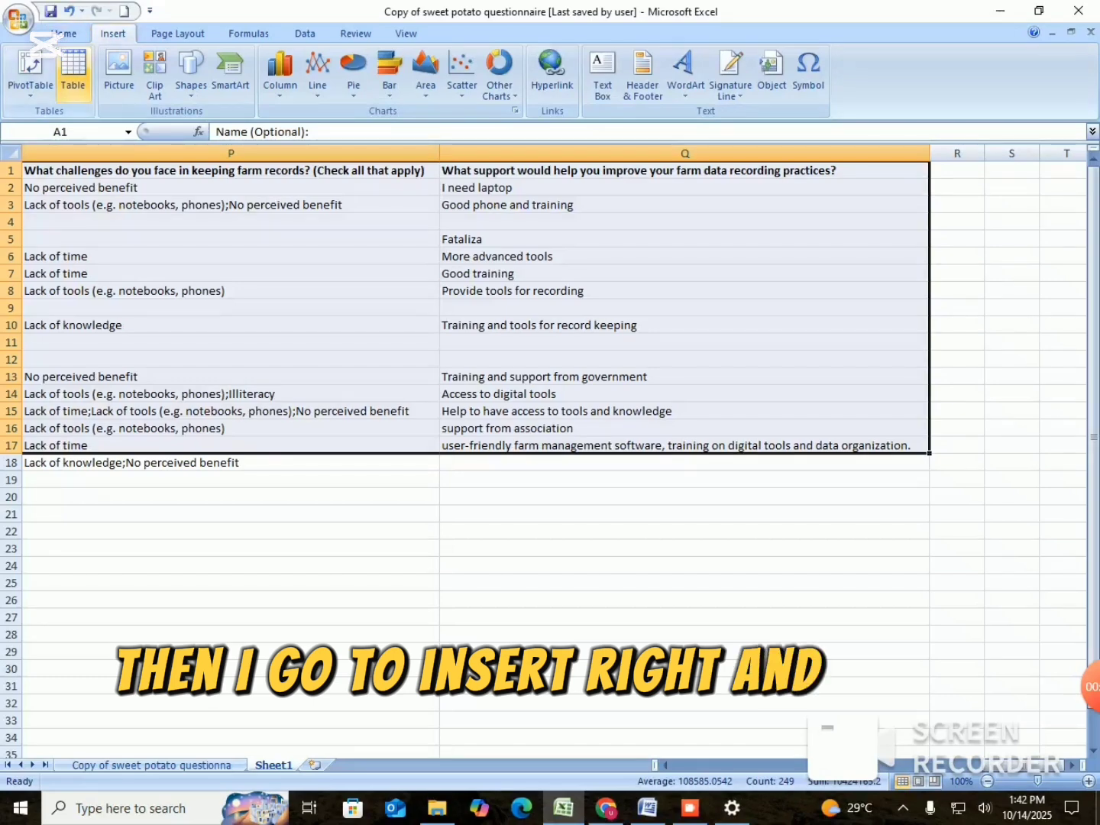
pyautogui.click(73, 67)
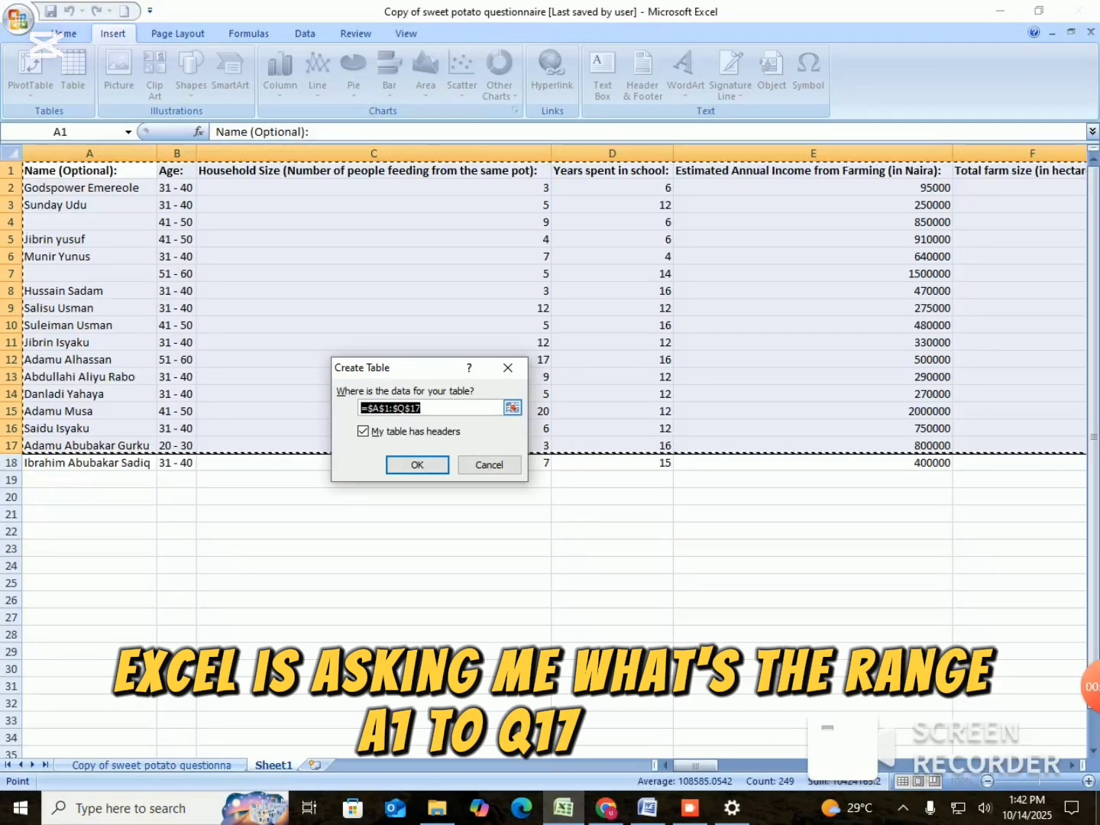
pyautogui.click(417, 465)
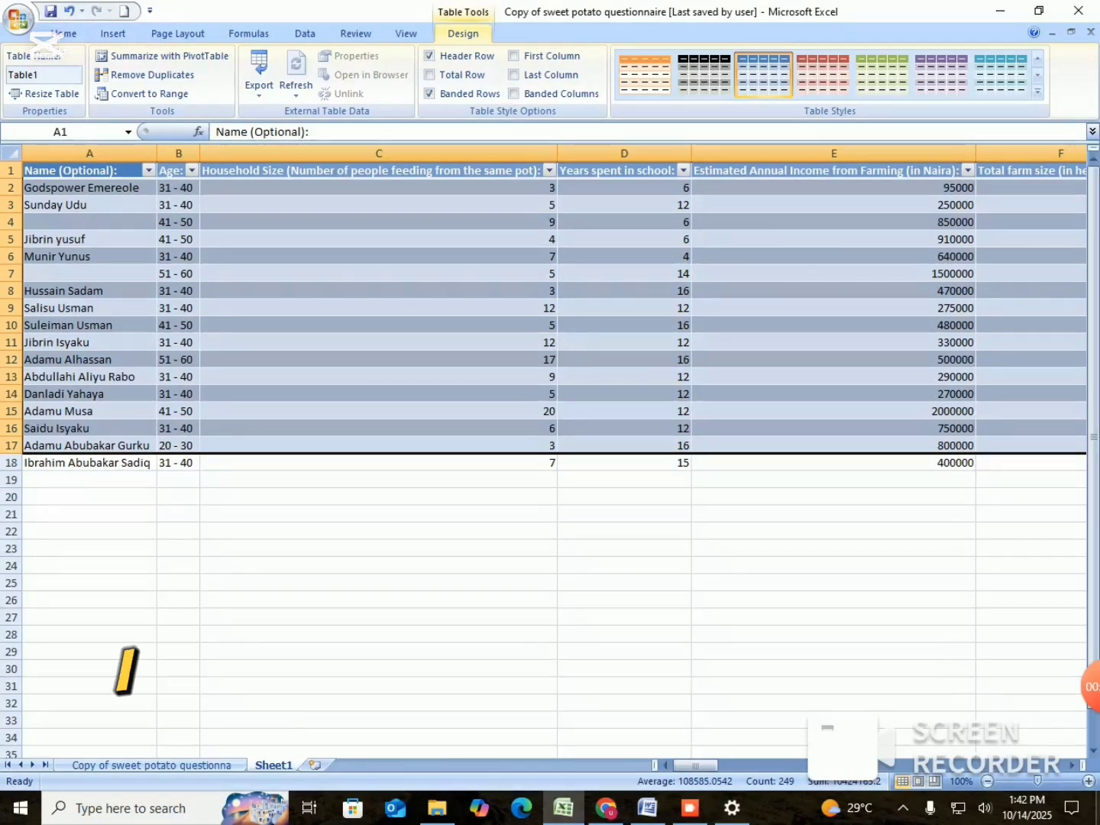
pyautogui.hotkey('ctrl', 'z')
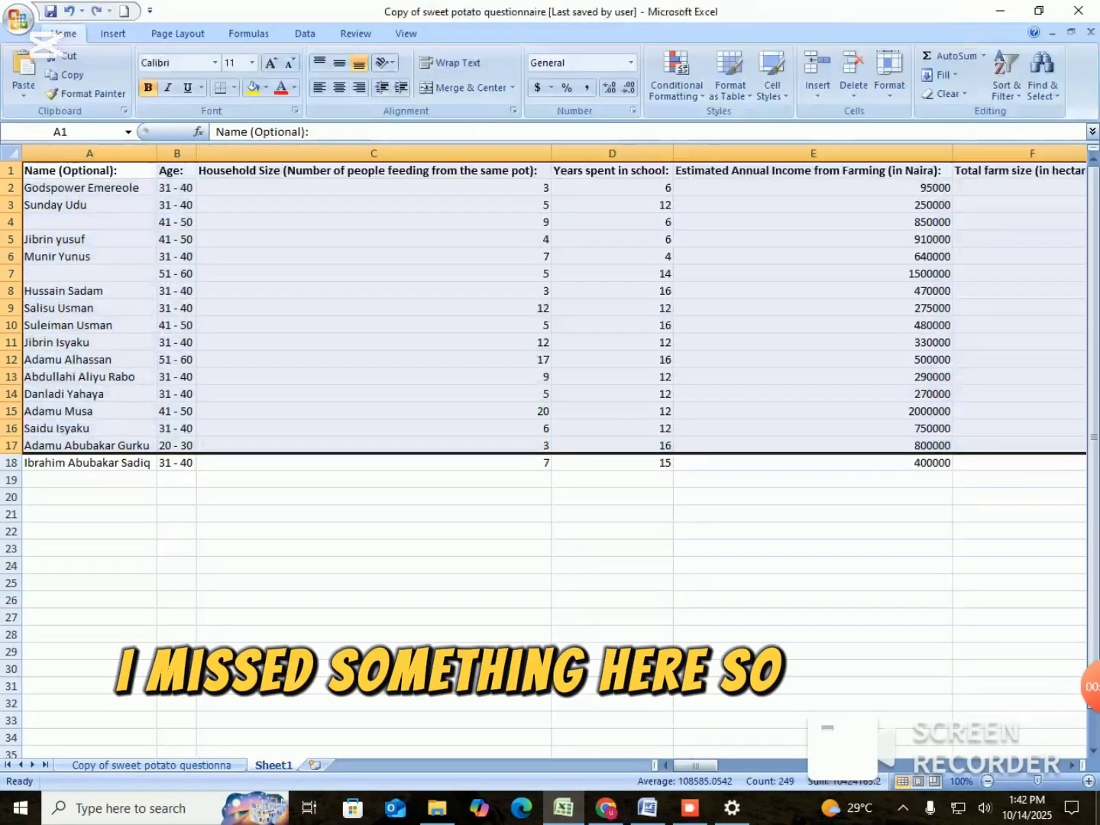
pyautogui.click(374, 497)
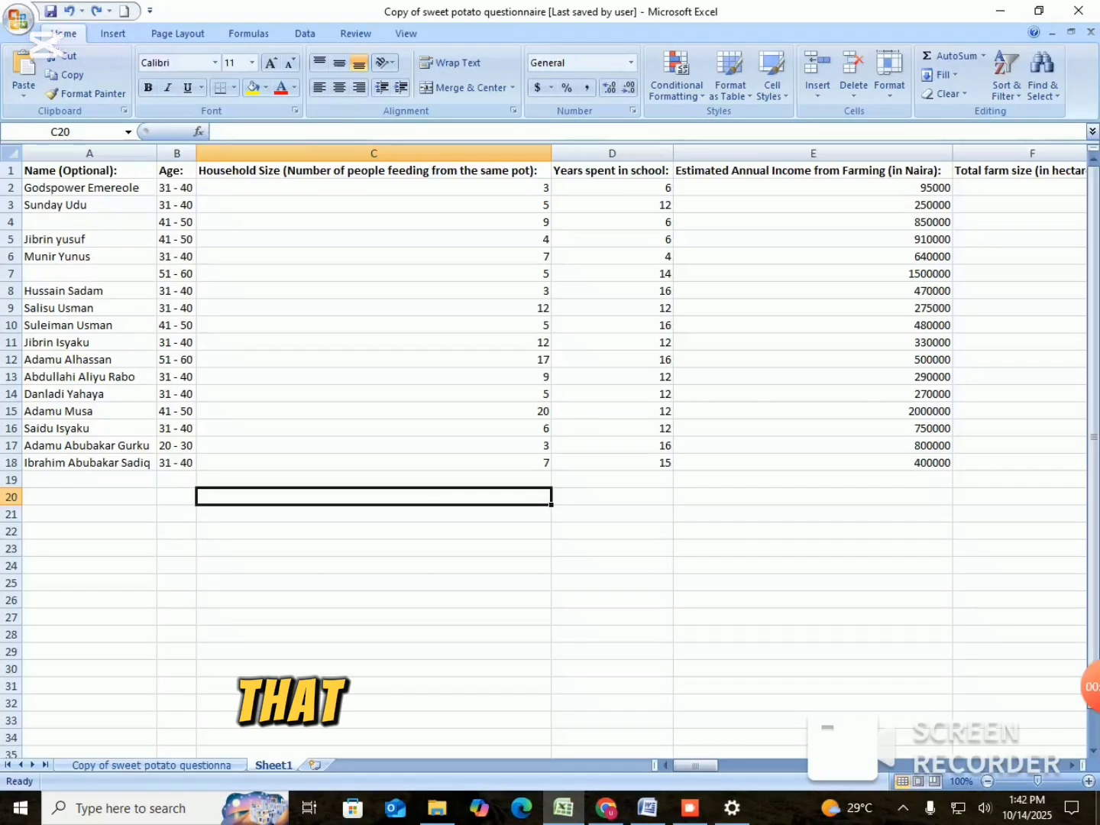
pyautogui.moveTo(46, 170); pyautogui.dragTo(930, 452)
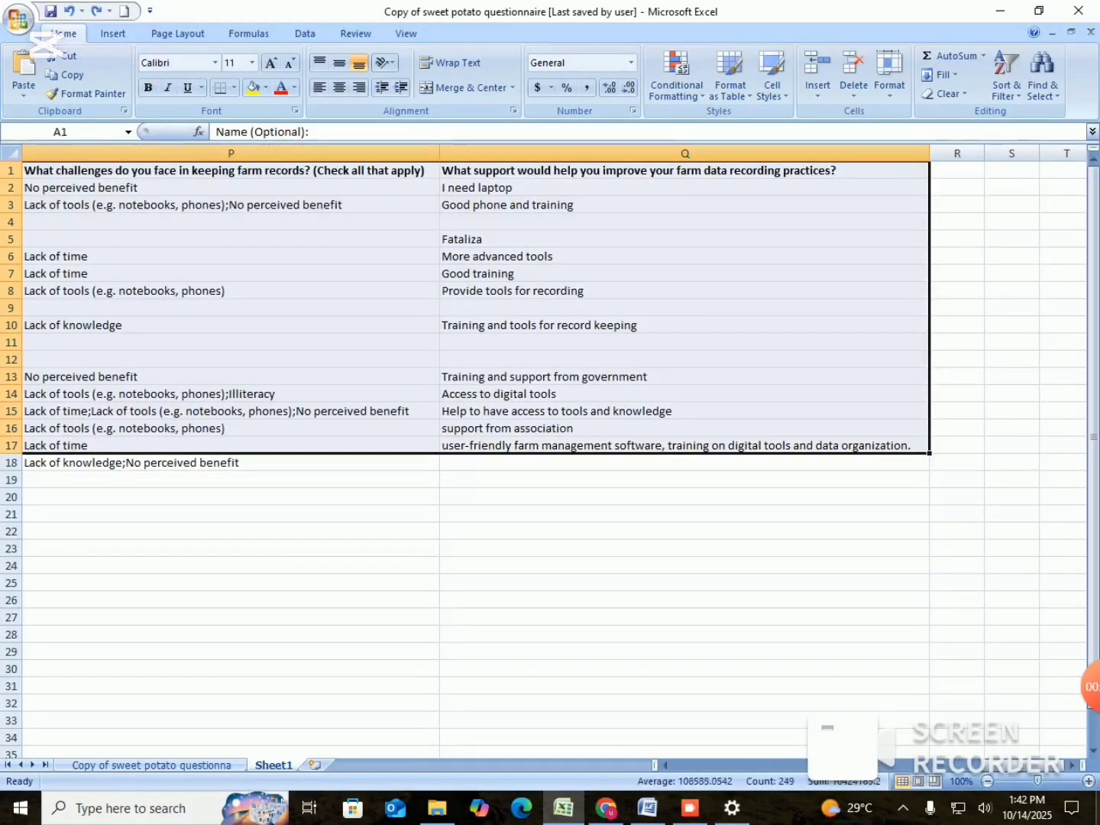
pyautogui.click(956, 480)
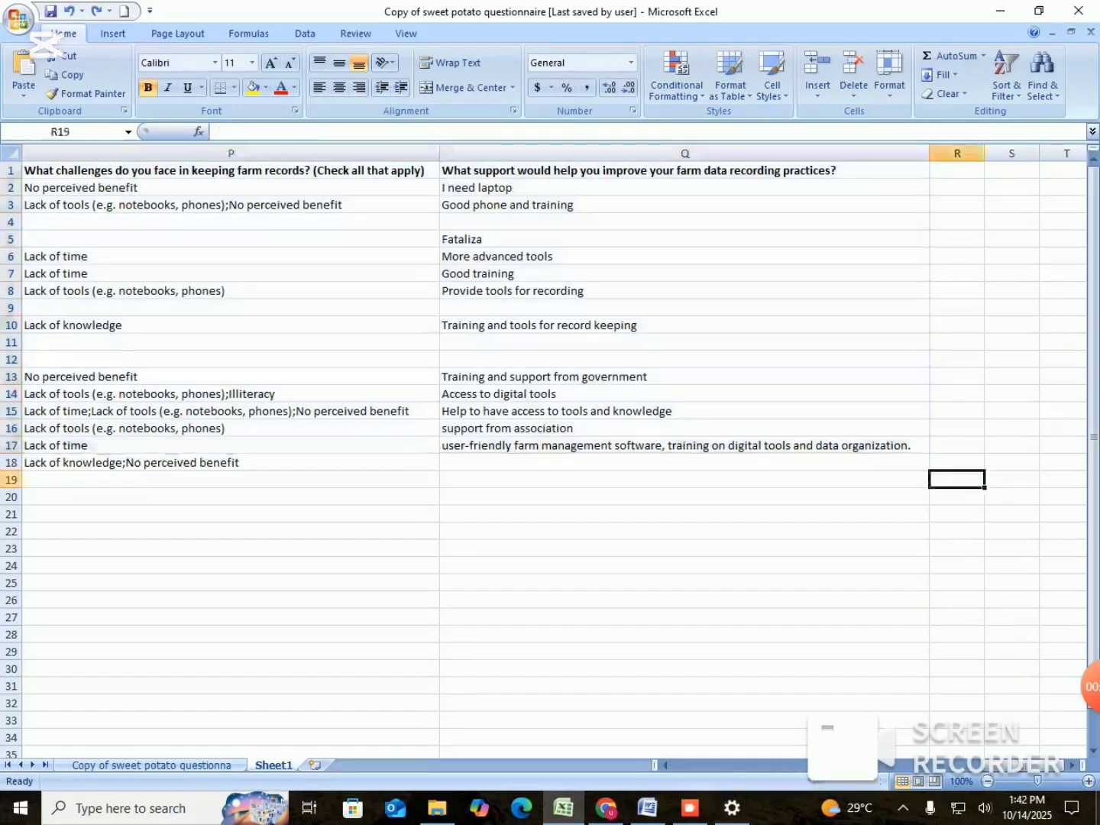
# Convert the complete questionnaire data range A1:Q18 into a table with headers.
pyautogui.moveTo(887, 463); pyautogui.dragTo(15, 170)
pyautogui.click(113, 34)
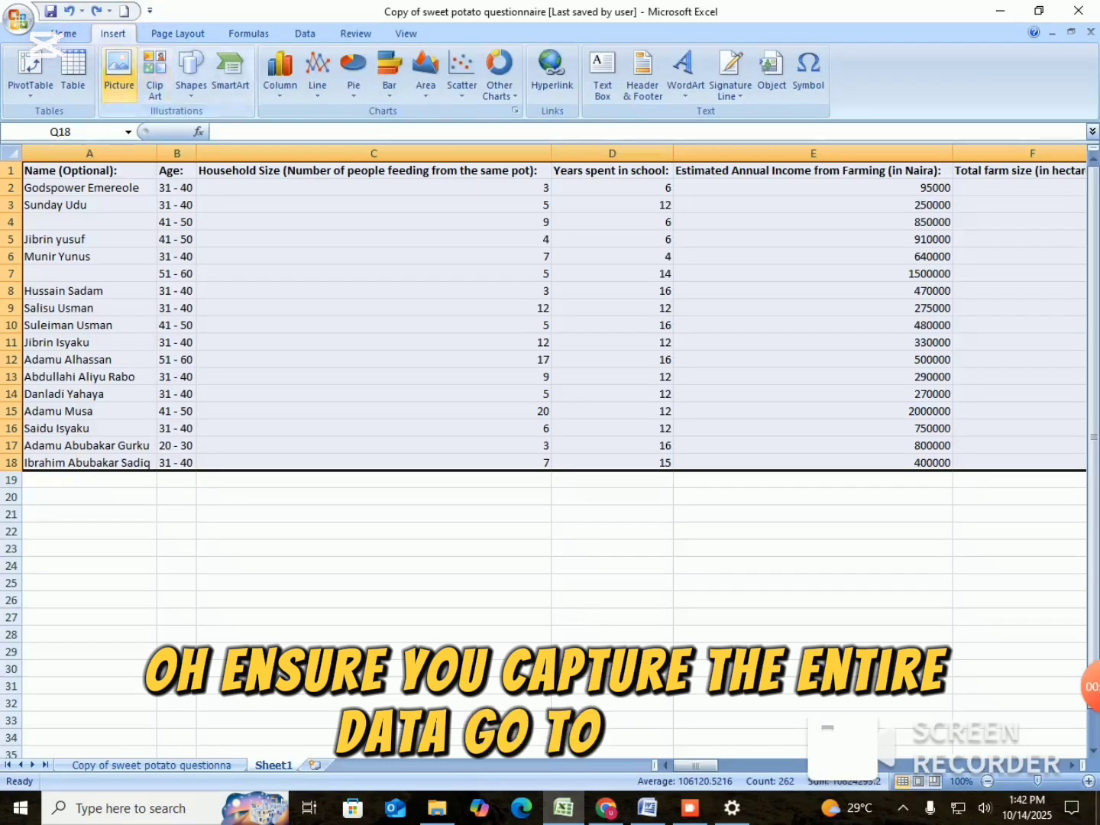
pyautogui.click(74, 75)
pyautogui.click(420, 461)
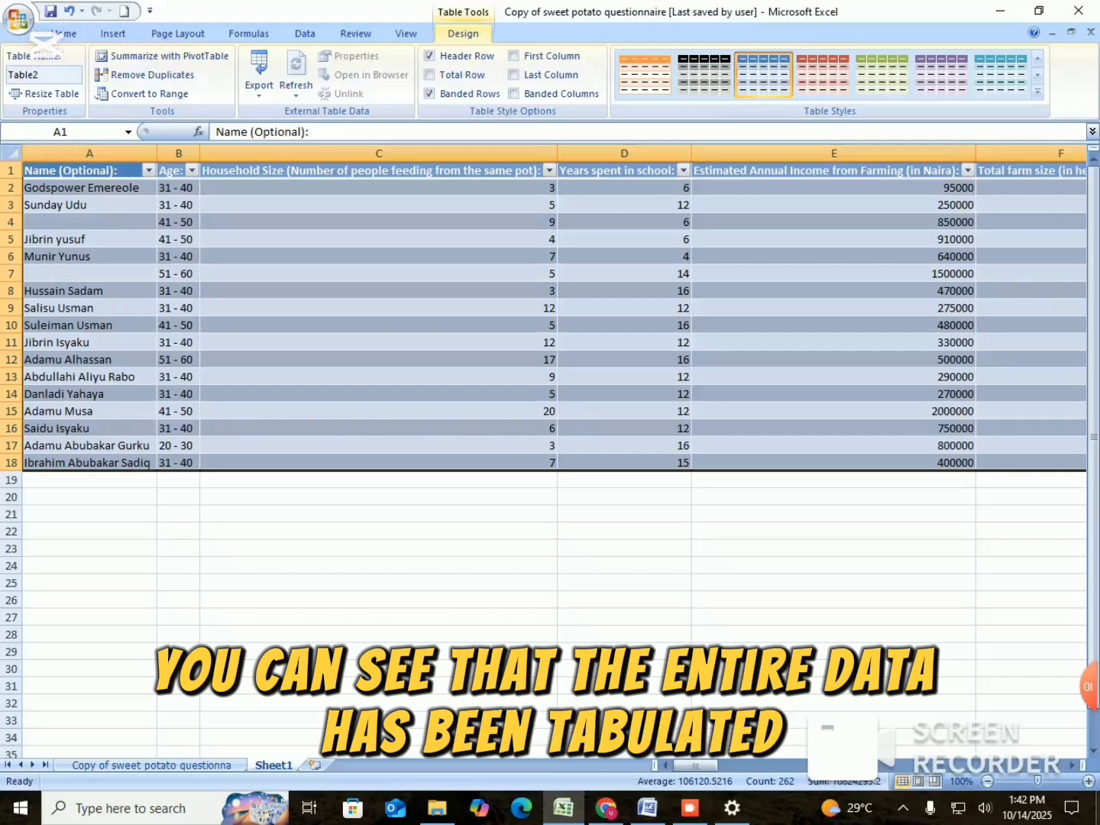
pyautogui.click(624, 514)
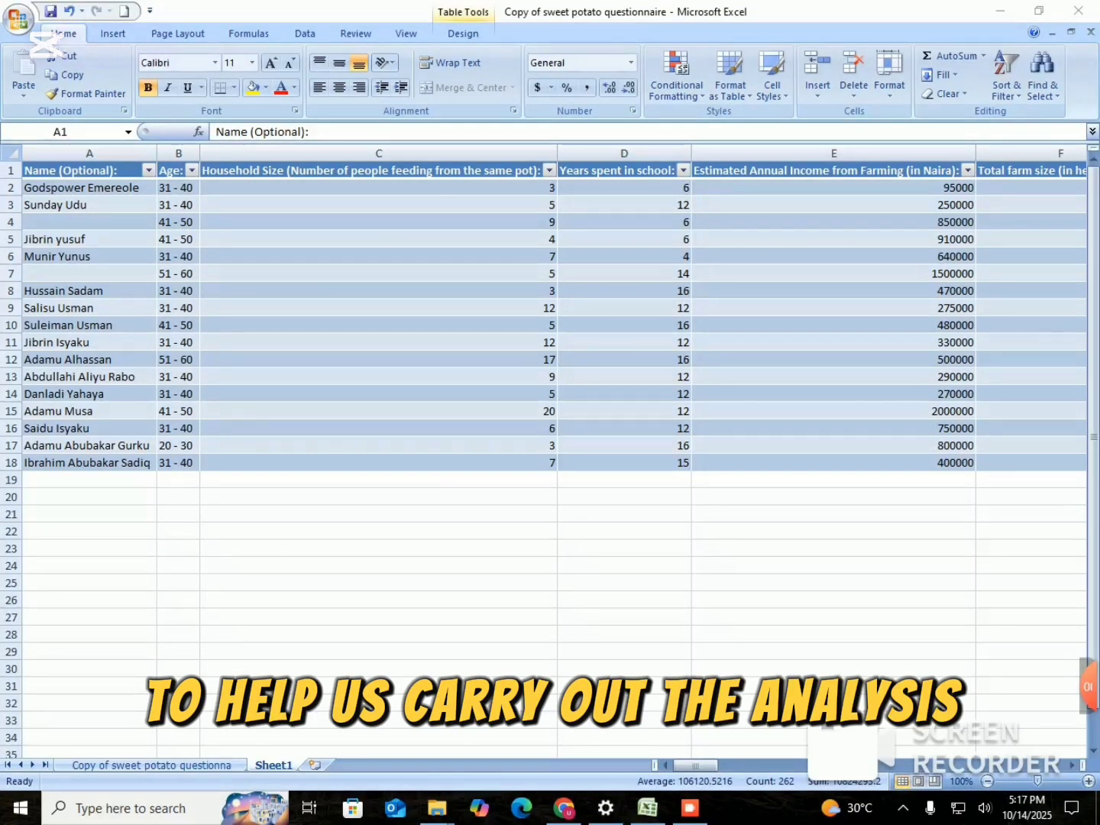
# Create a PivotTable on a new worksheet from the entire questionnaire table.
pyautogui.hotkey('ctrl', 'a')
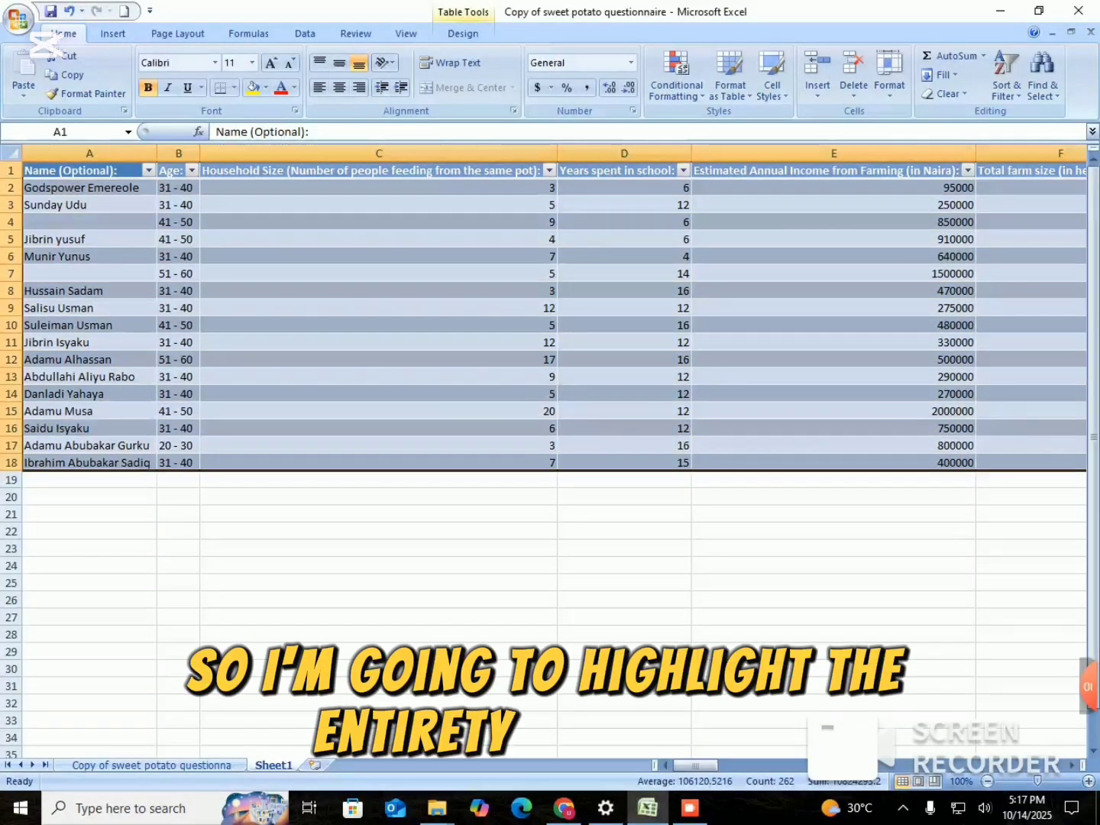
pyautogui.moveTo(695, 766)
pyautogui.mouseDown()
pyautogui.moveTo(1012, 766)
pyautogui.moveTo(693, 766)
pyautogui.mouseUp()
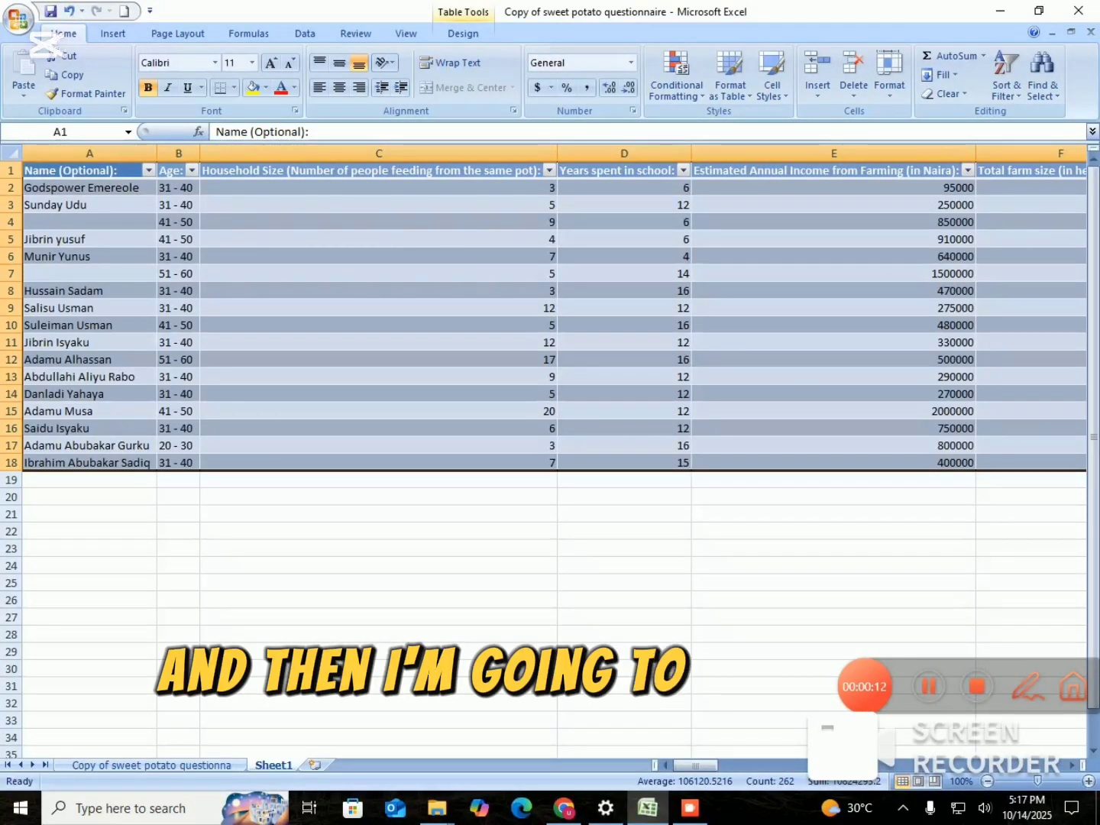
pyautogui.click(113, 33)
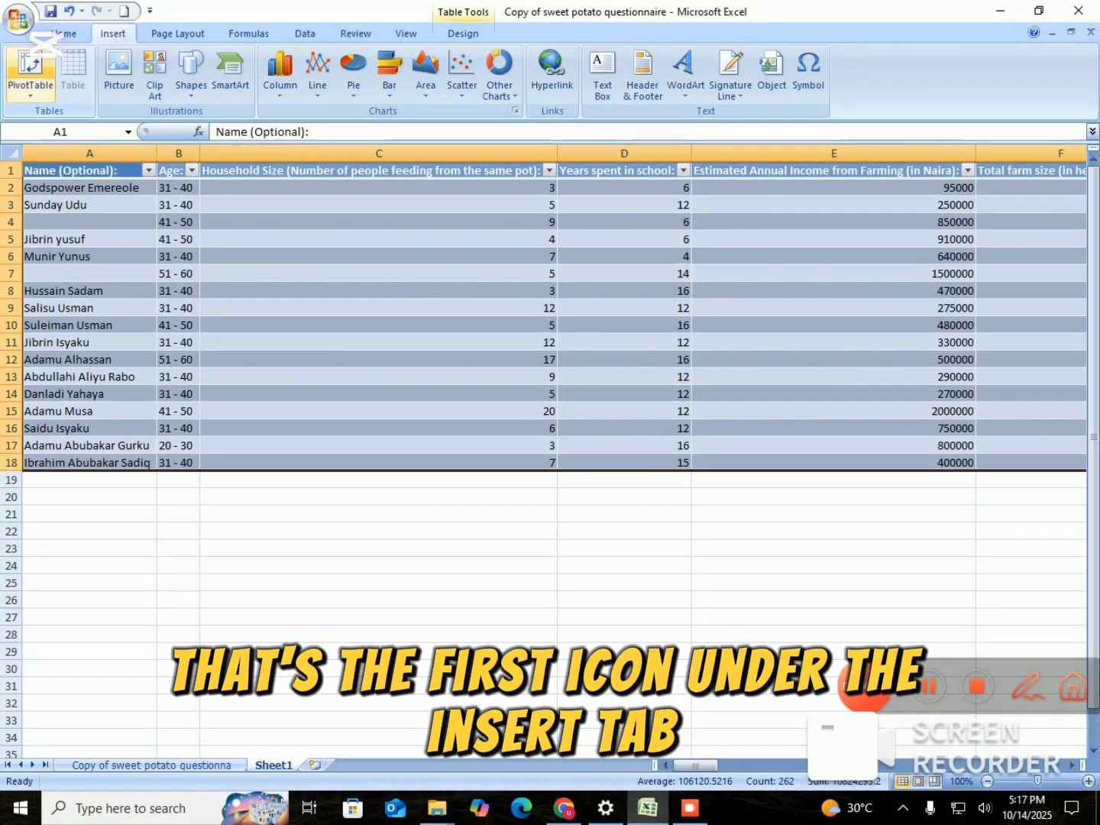
pyautogui.click(45, 47)
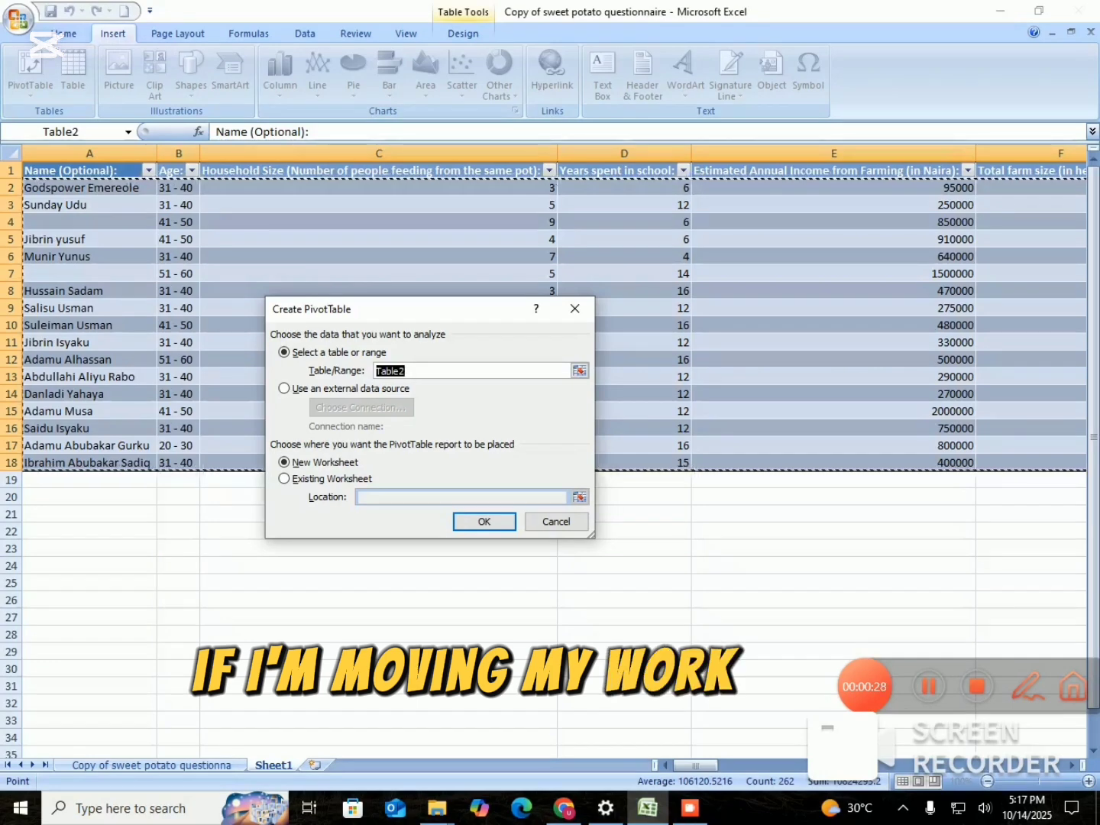
pyautogui.press('Return')
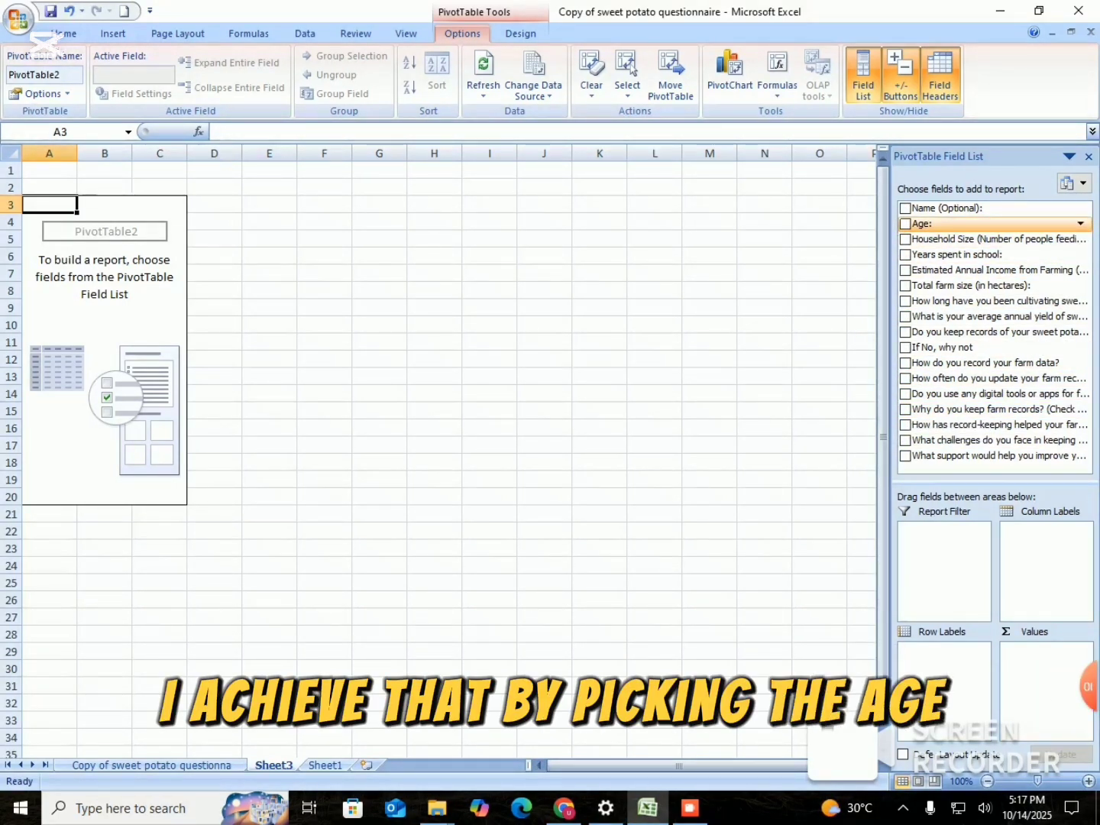
# Lay out the PivotTable with Age as row labels and the question on keeping sweet potato farming records as both column labels and counted values.
pyautogui.moveTo(923, 224); pyautogui.dragTo(944, 654)
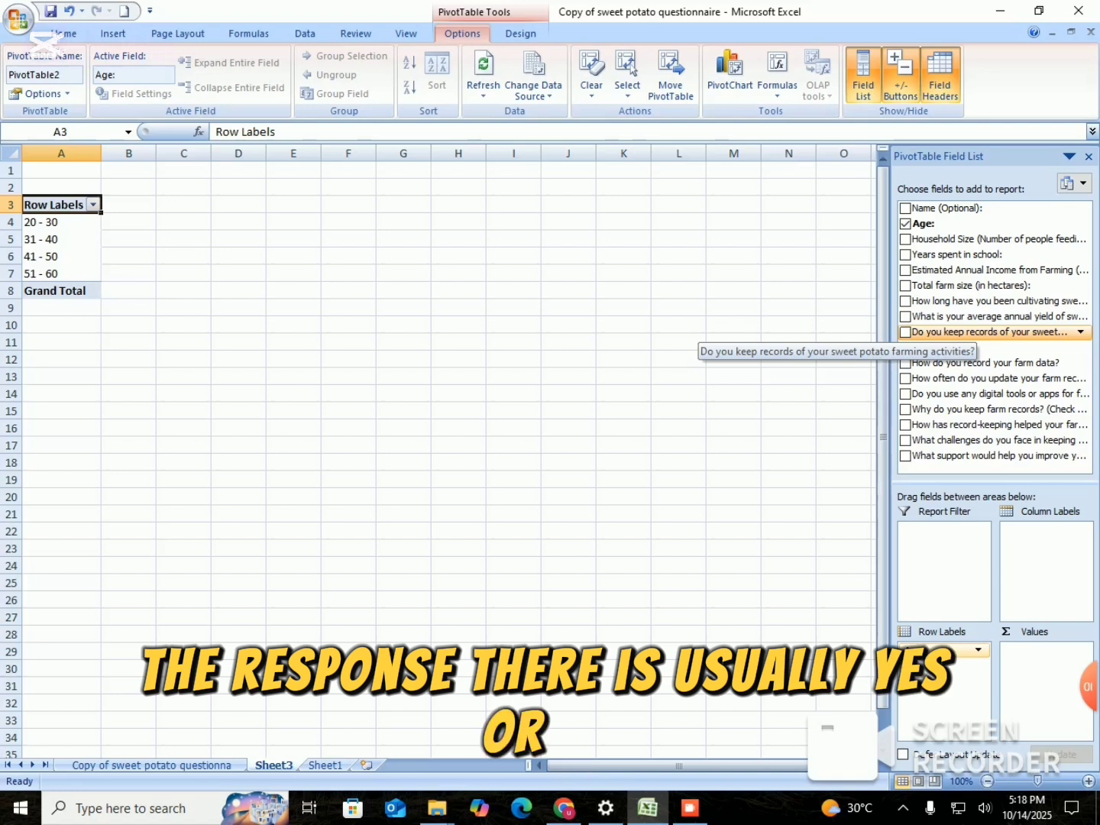
pyautogui.moveTo(986, 332); pyautogui.dragTo(988, 505)
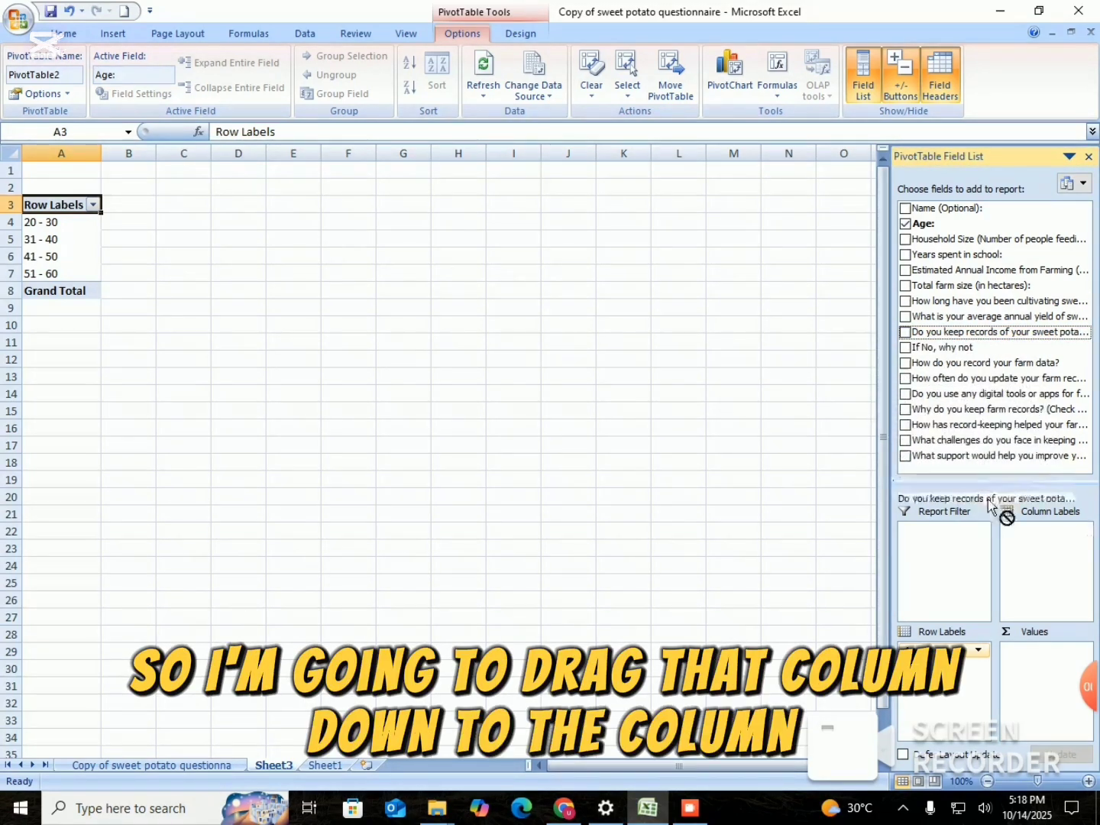
pyautogui.moveTo(1023, 553); pyautogui.dragTo(1040, 555)
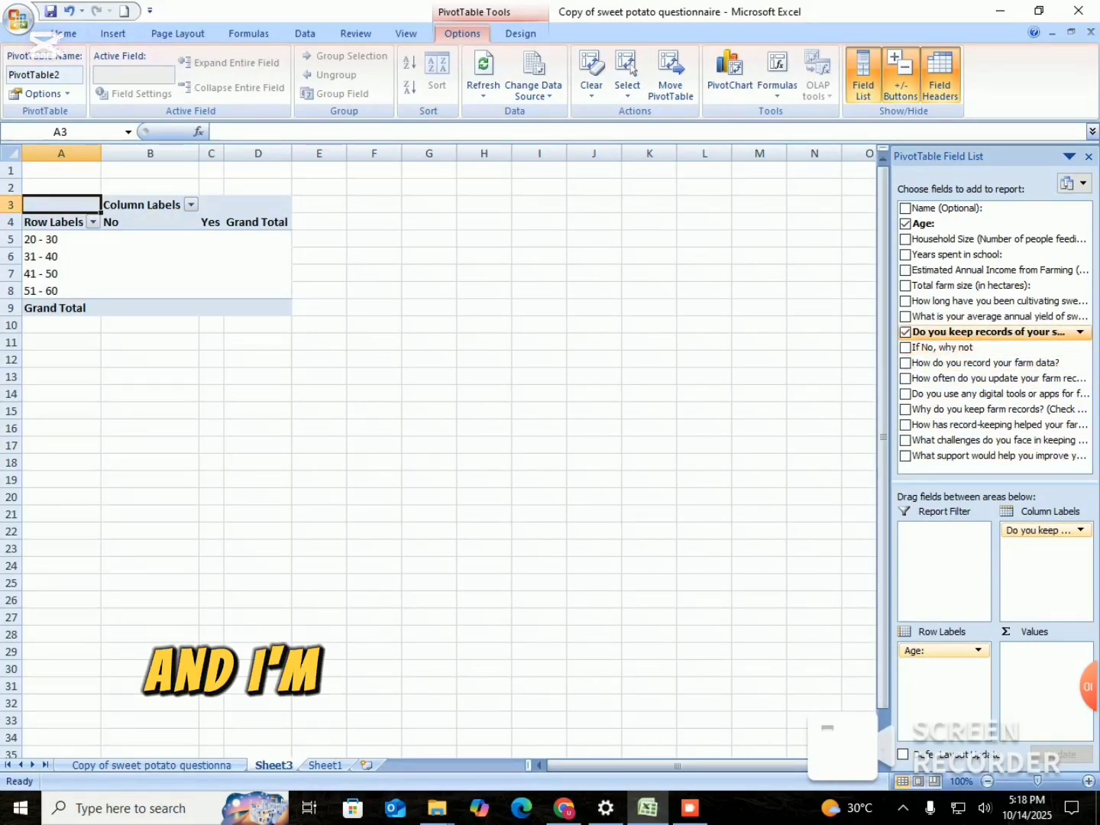
pyautogui.moveTo(959, 367); pyautogui.dragTo(1039, 676)
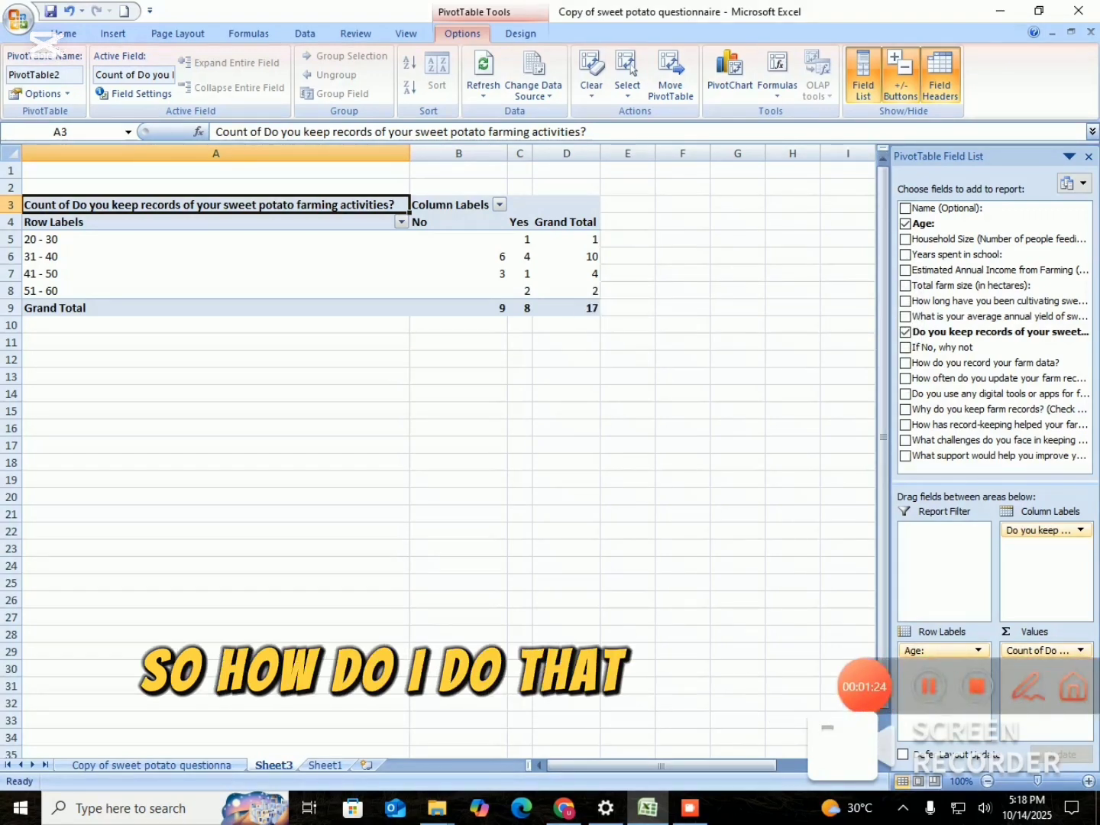
# Show the counted record-keeping values in the age group PivotTable as % of total.
pyautogui.click(1039, 651)
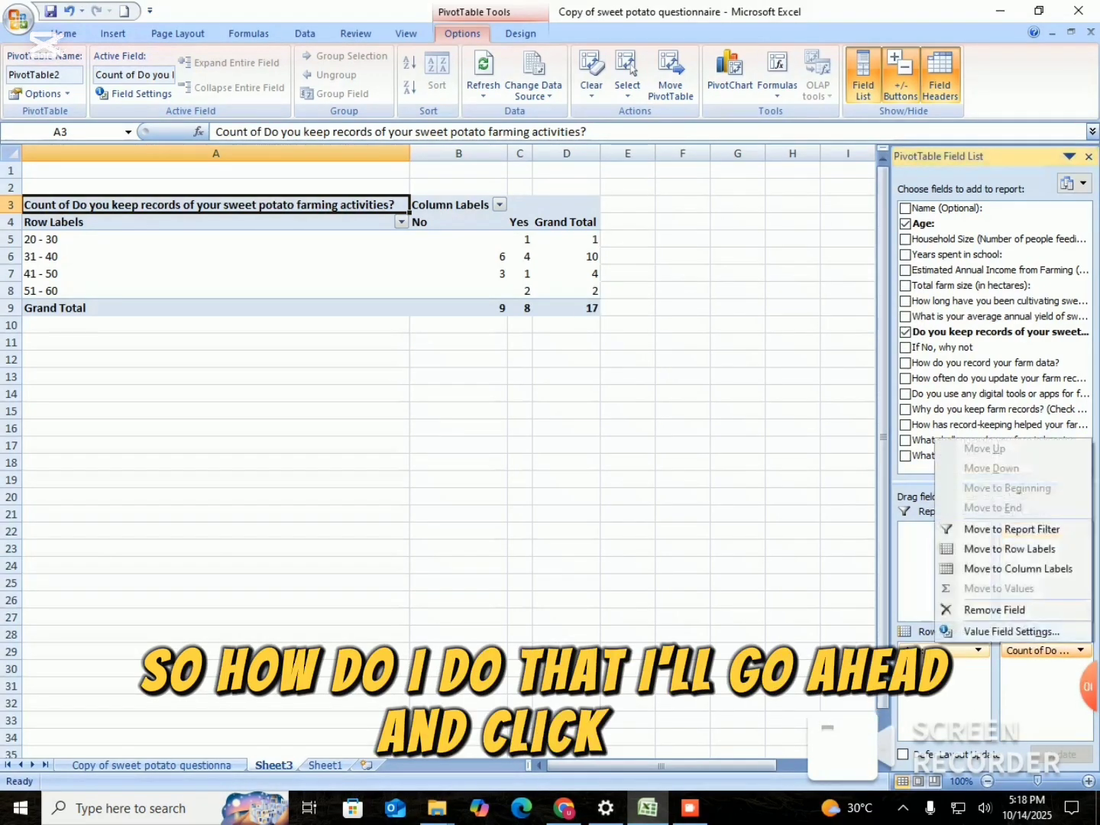
pyautogui.click(1012, 631)
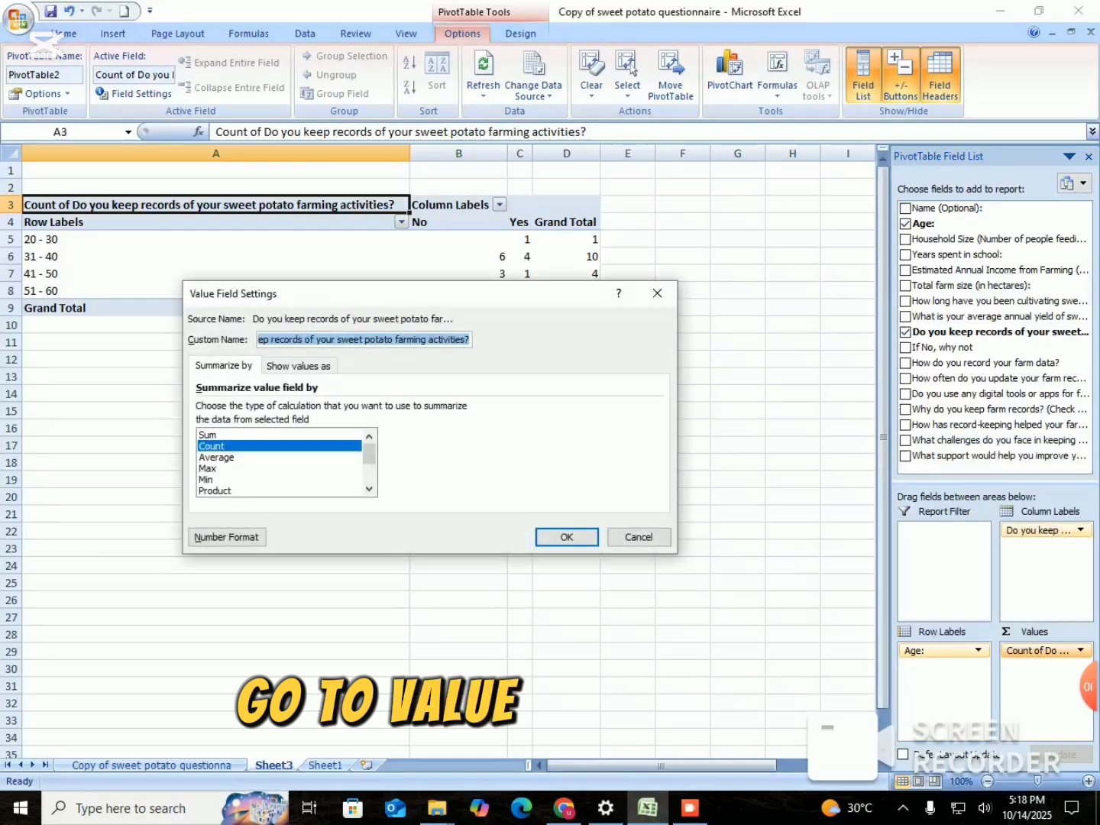
pyautogui.click(298, 366)
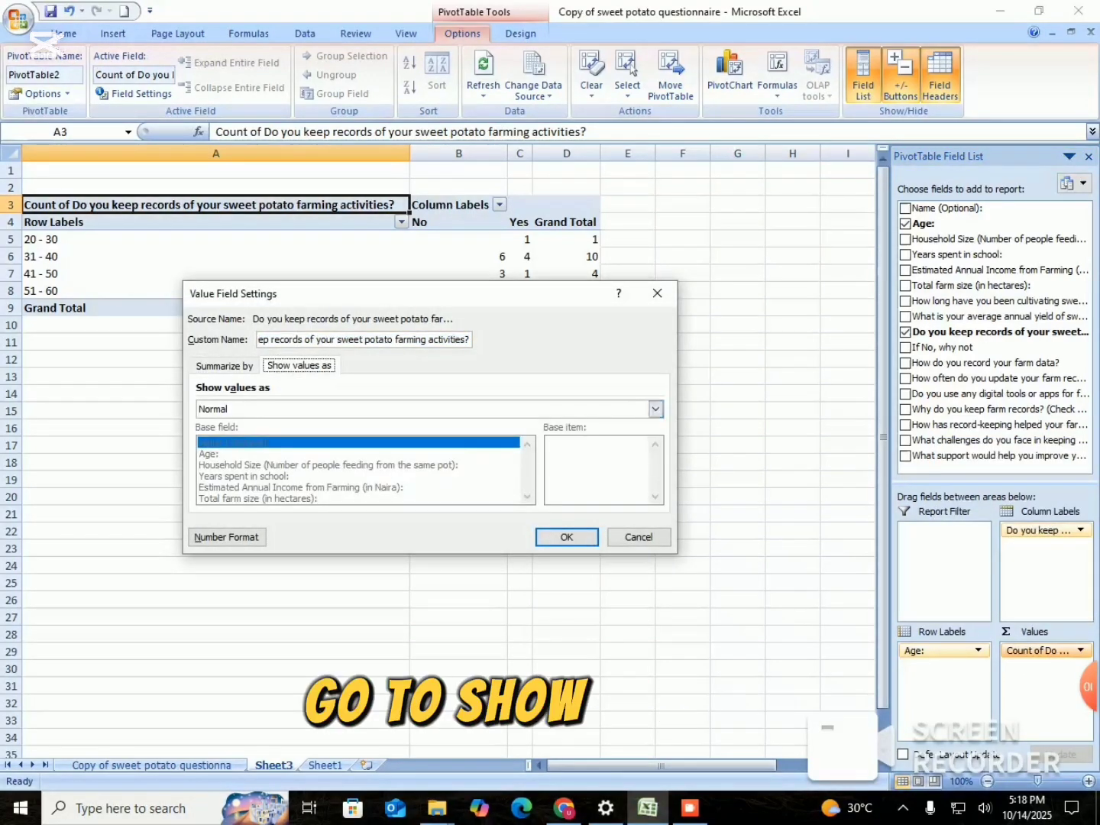
pyautogui.click(654, 409)
pyautogui.moveTo(655, 446); pyautogui.dragTo(655, 459)
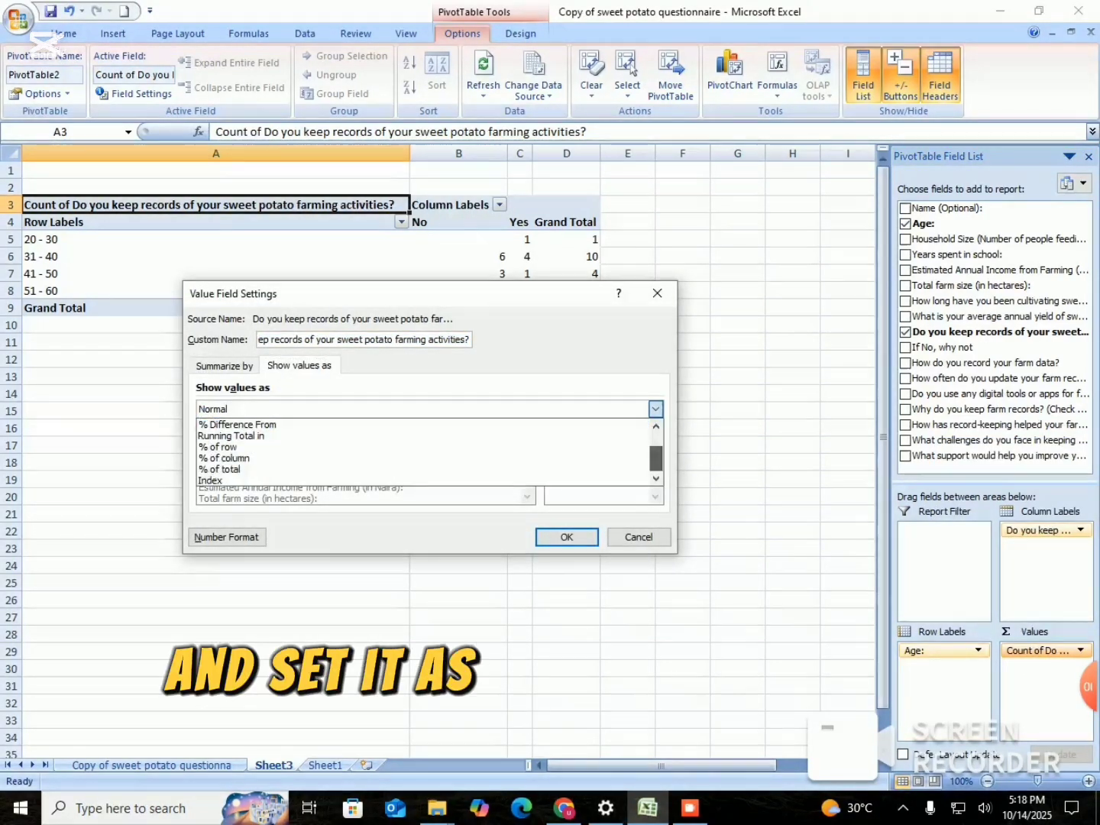
pyautogui.click(223, 469)
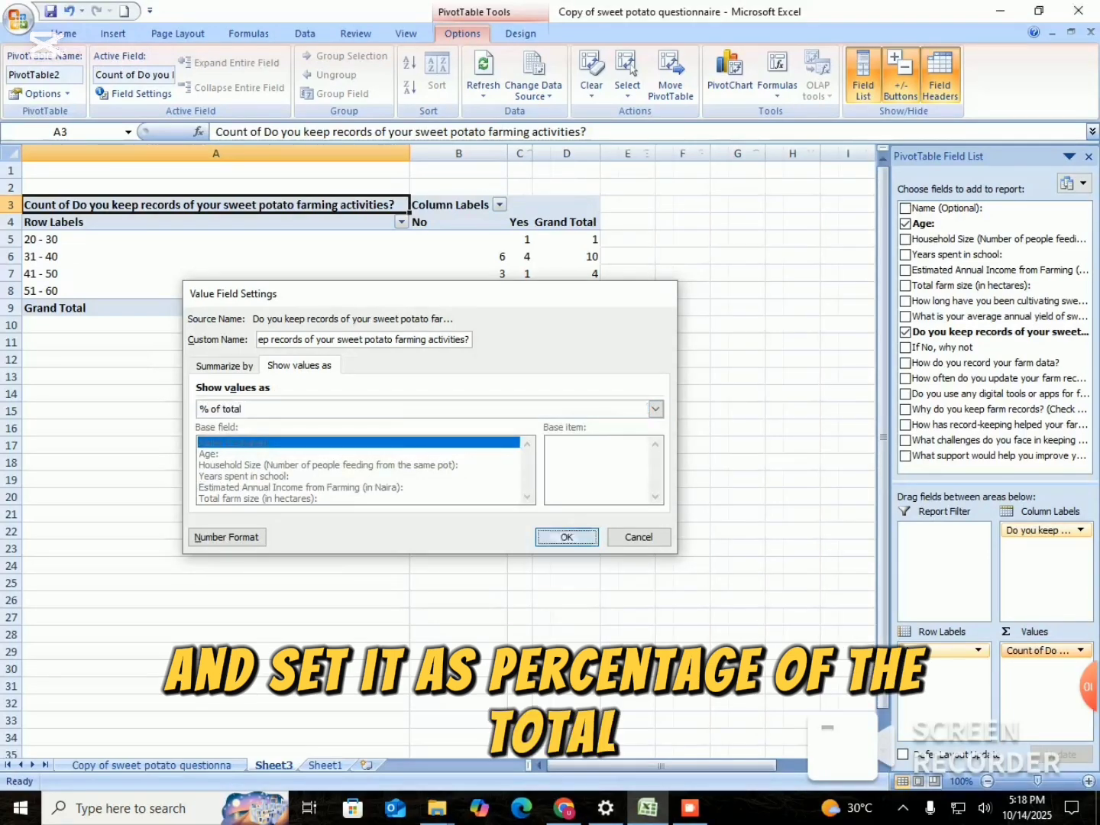
pyautogui.click(566, 537)
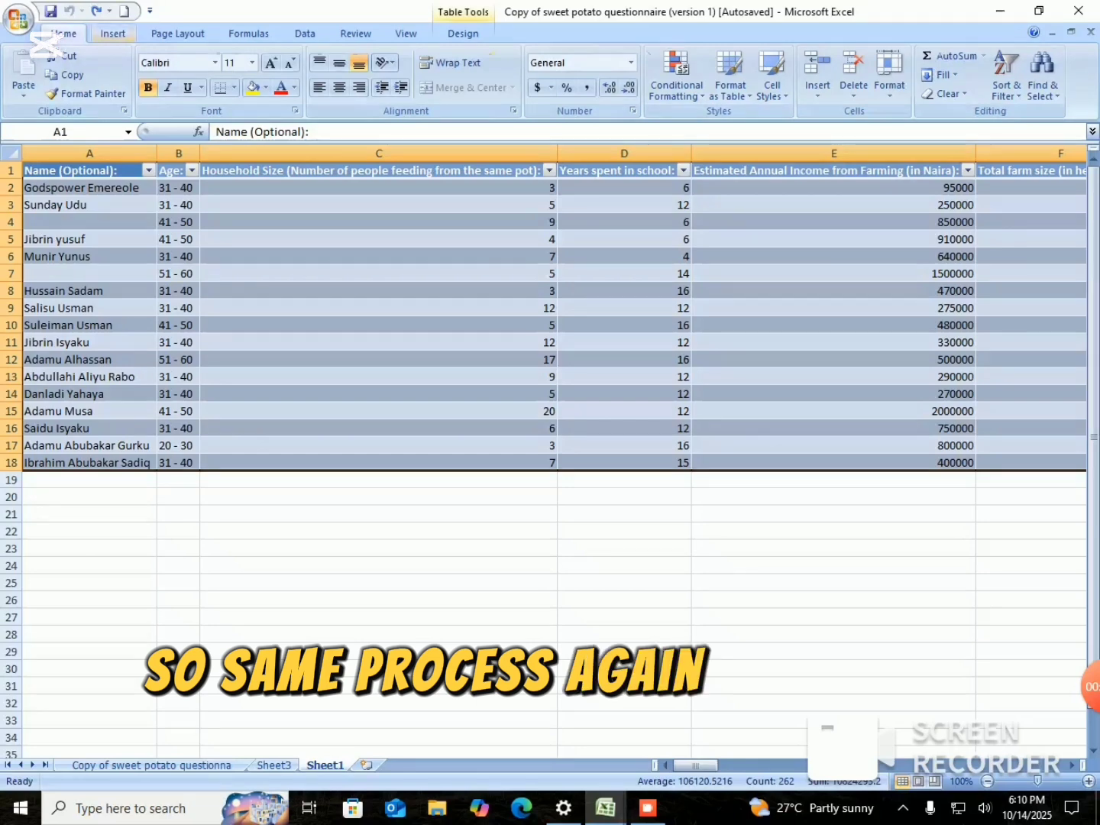
# Create another PivotTable on a new worksheet using Table2, the questionnaire table on Sheet1, as its source.
pyautogui.click(113, 34)
pyautogui.click(31, 67)
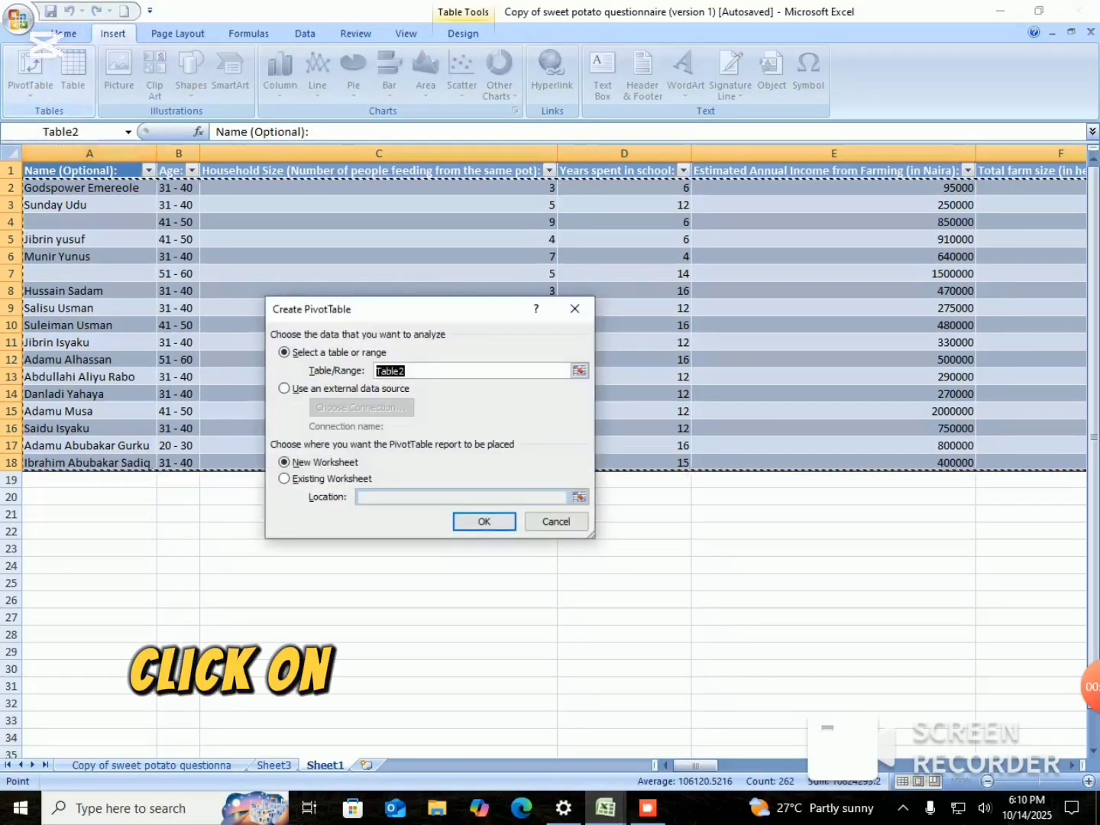
pyautogui.click(484, 521)
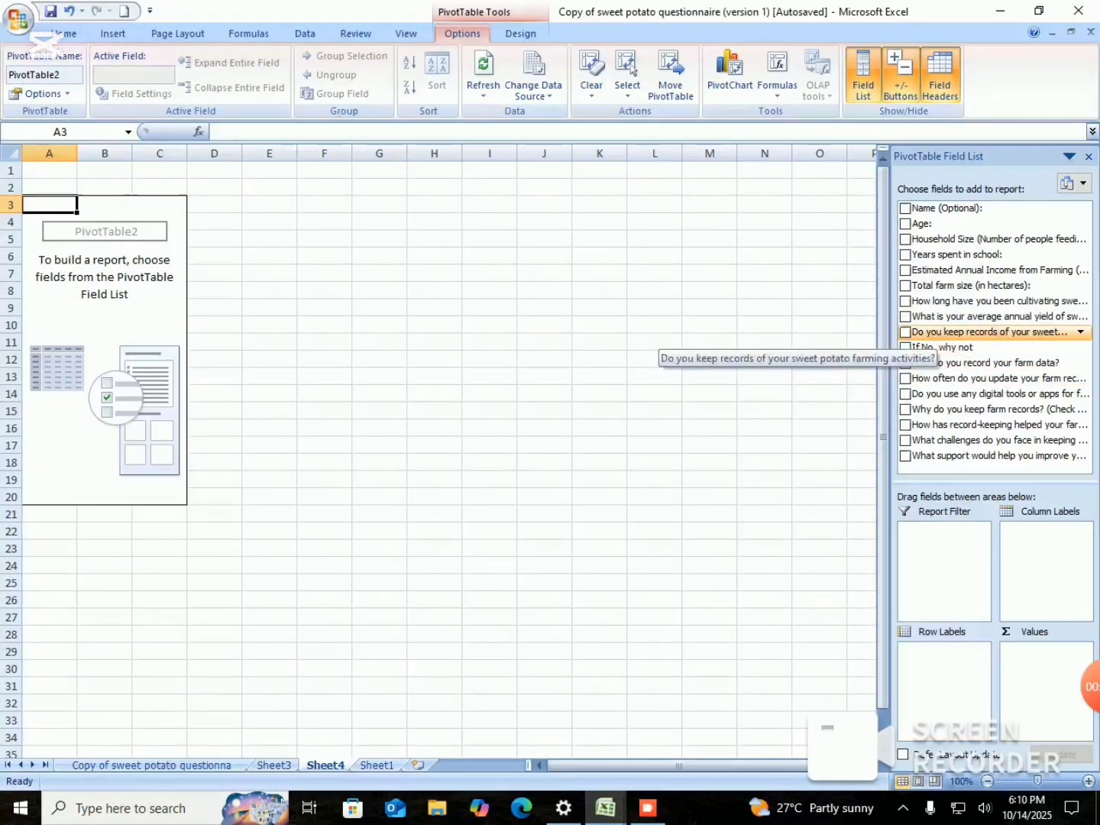
# Lay out the new PivotTable with the record-keeping question as row labels and the average annual sweet potato yield question as values.
pyautogui.moveTo(936, 336); pyautogui.dragTo(940, 654)
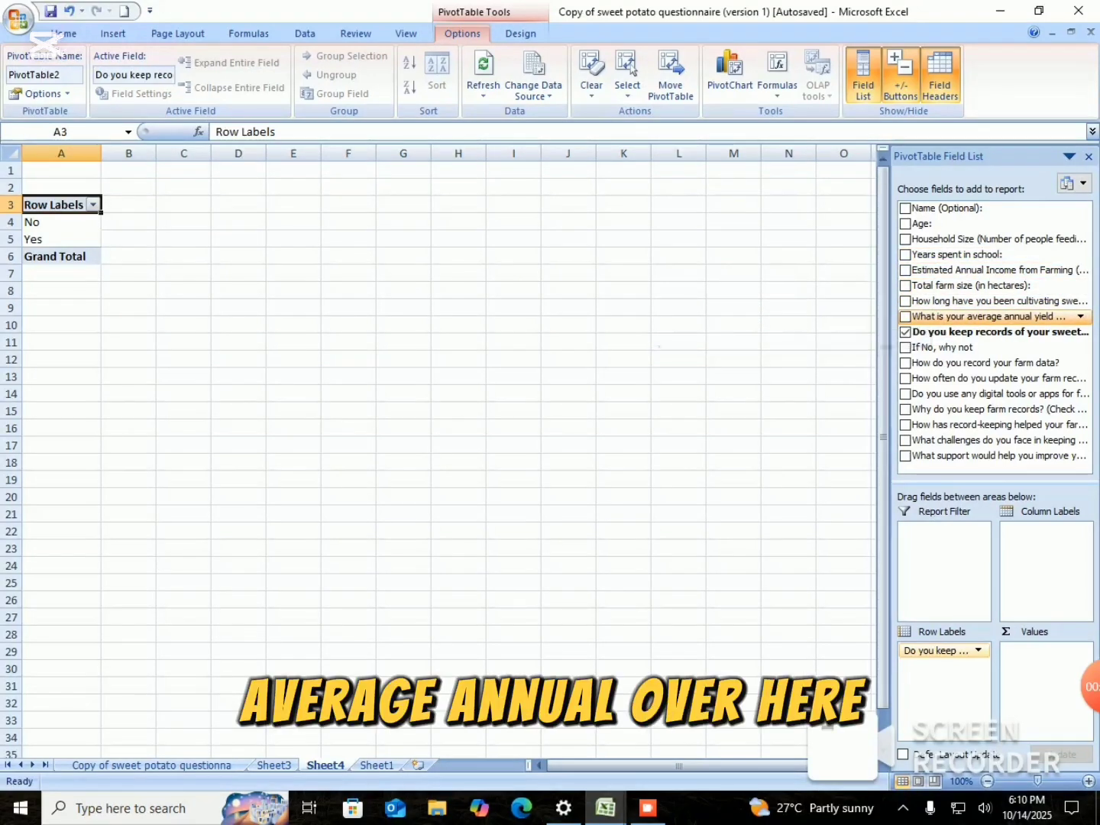
pyautogui.moveTo(945, 317); pyautogui.dragTo(947, 409)
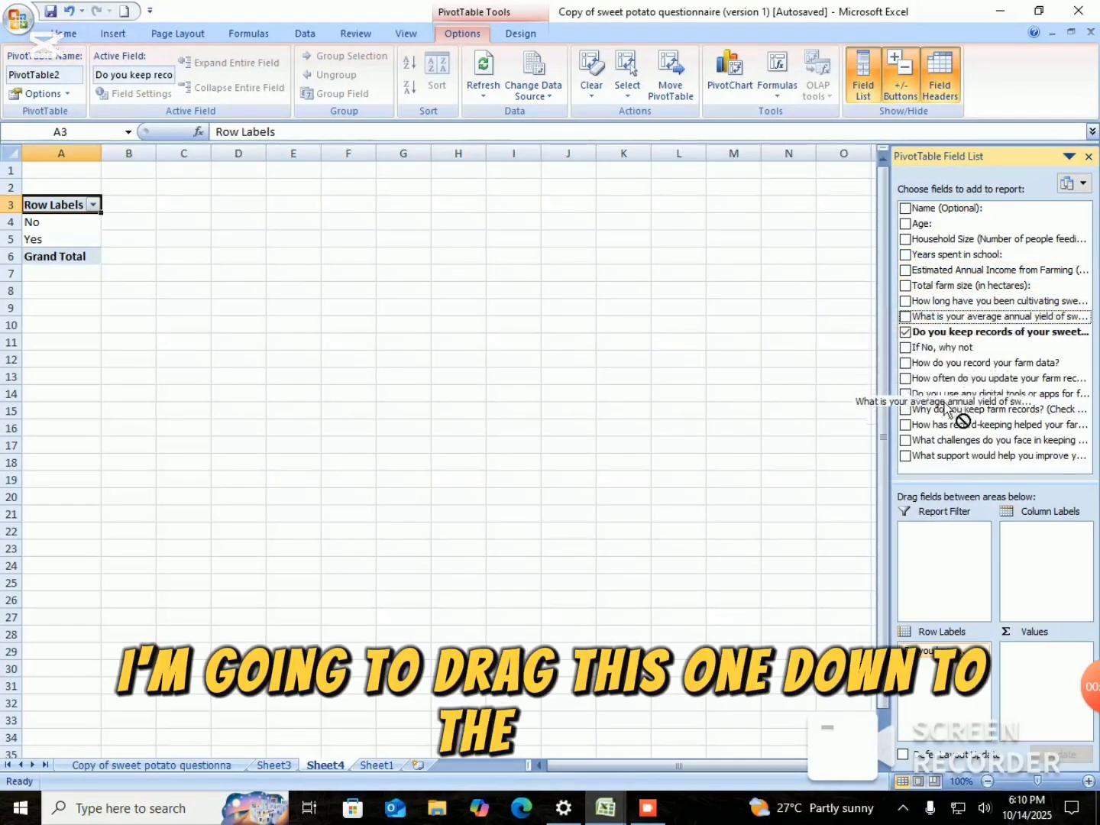
pyautogui.moveTo(948, 485); pyautogui.dragTo(1024, 680)
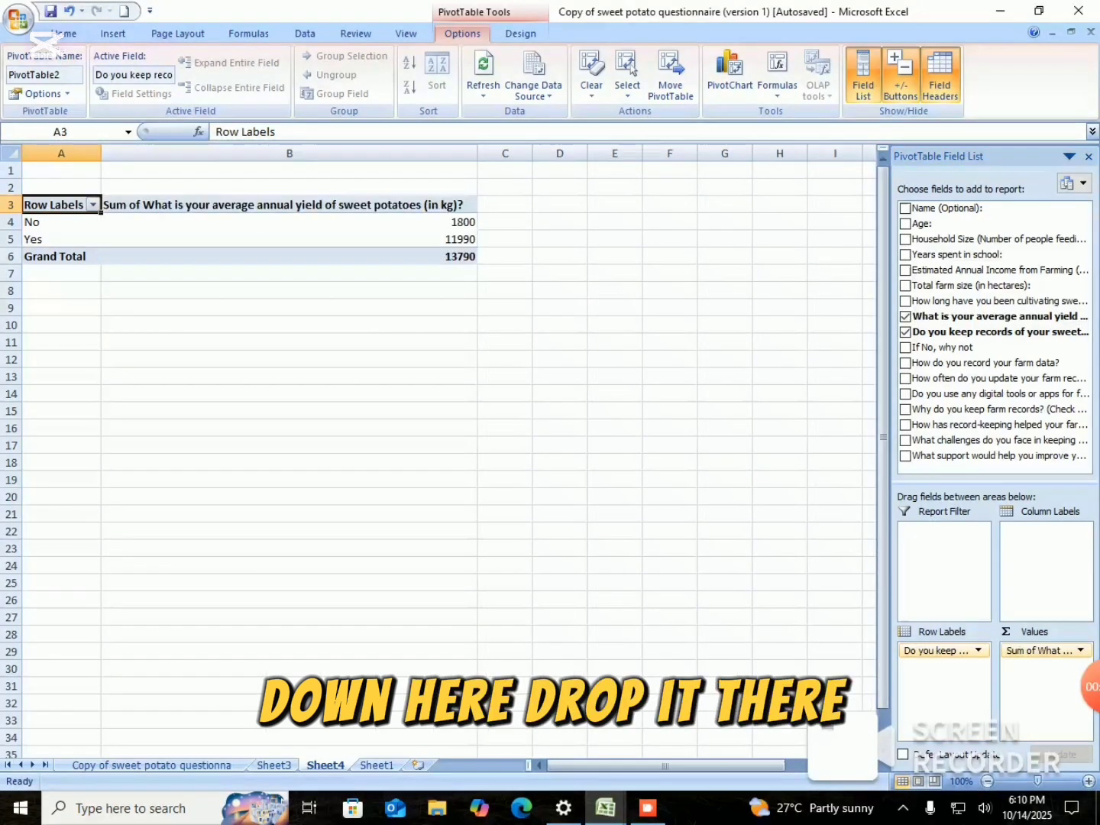
# Summarize the annual sweet potato yield value field by Average.
pyautogui.click(1041, 651)
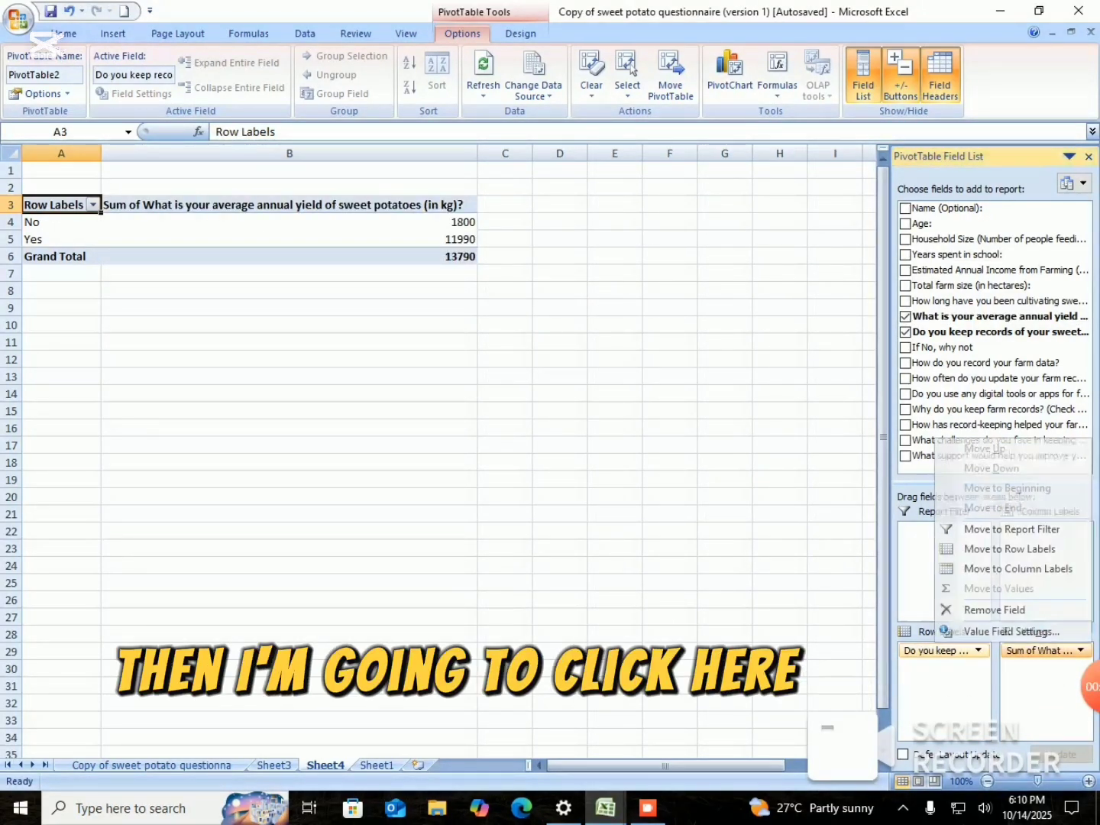
pyautogui.click(1010, 631)
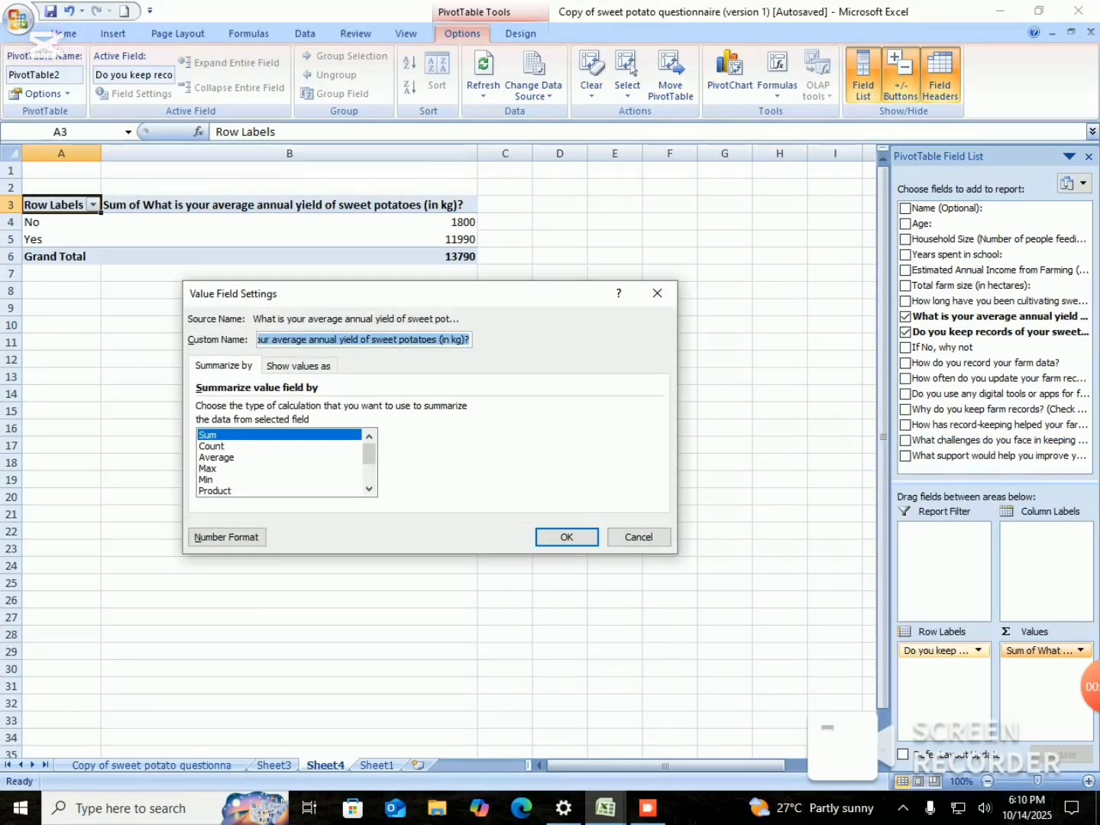
pyautogui.click(217, 458)
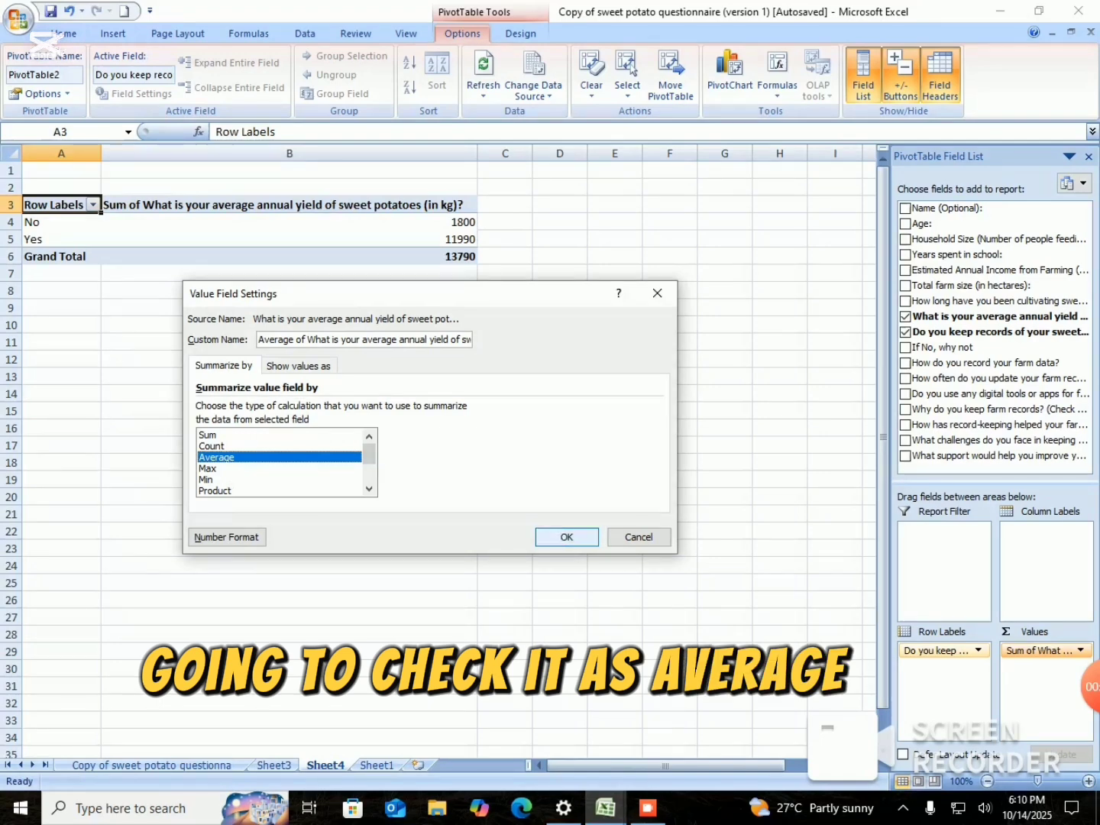
pyautogui.click(567, 536)
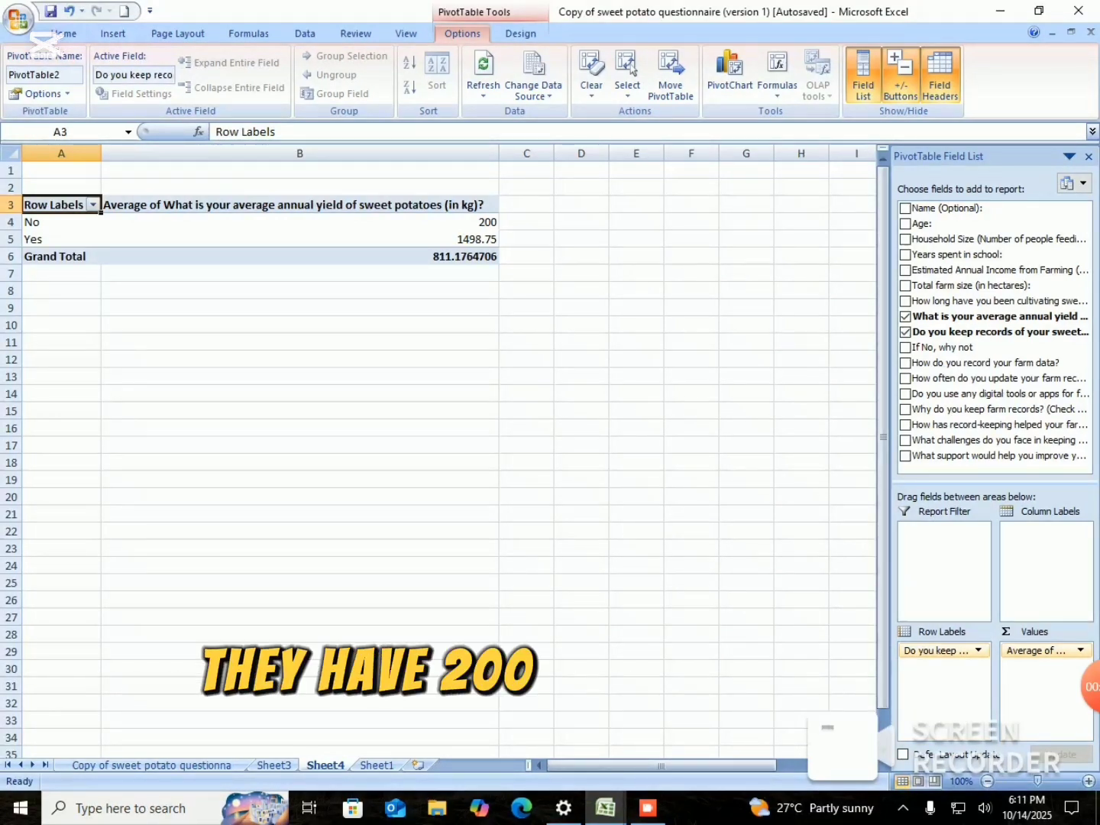
pyautogui.moveTo(485, 219)
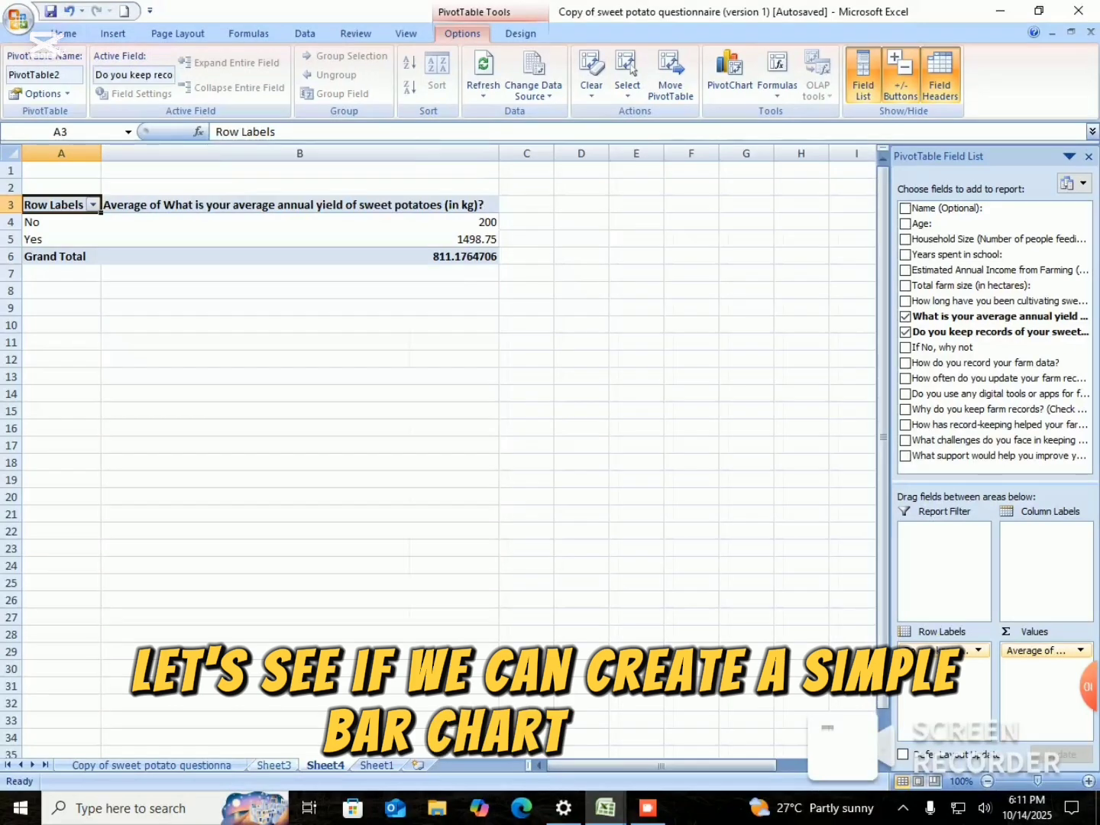
# Insert a bar PivotChart of the record-keeping percentages by age group on Sheet3 and close the PivotChart Filter Pane.
pyautogui.click(273, 766)
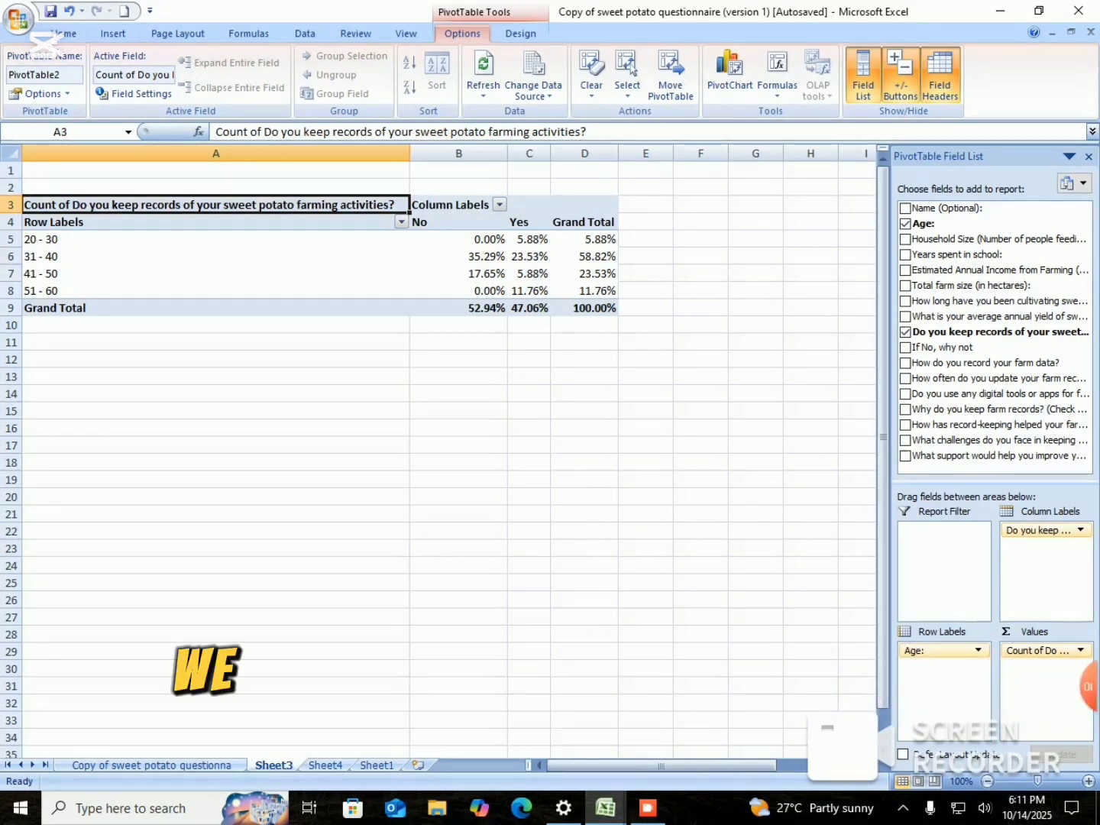
pyautogui.click(730, 76)
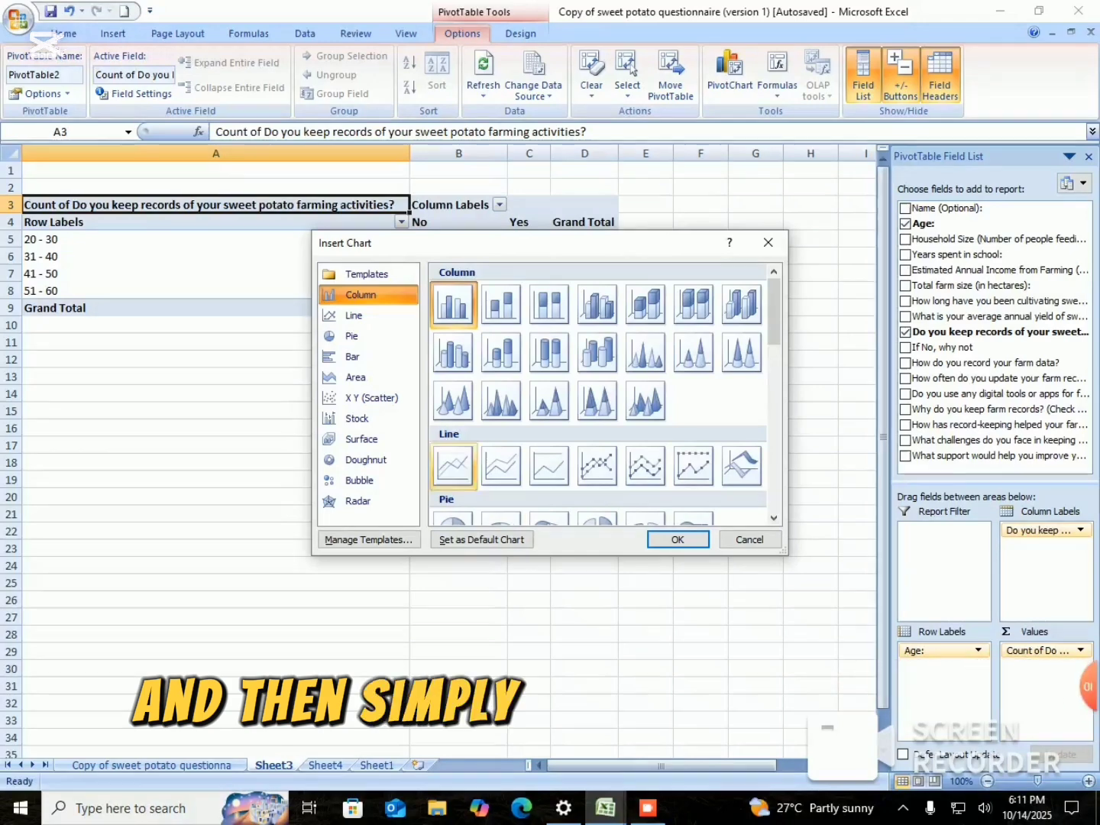
pyautogui.click(369, 357)
pyautogui.click(677, 539)
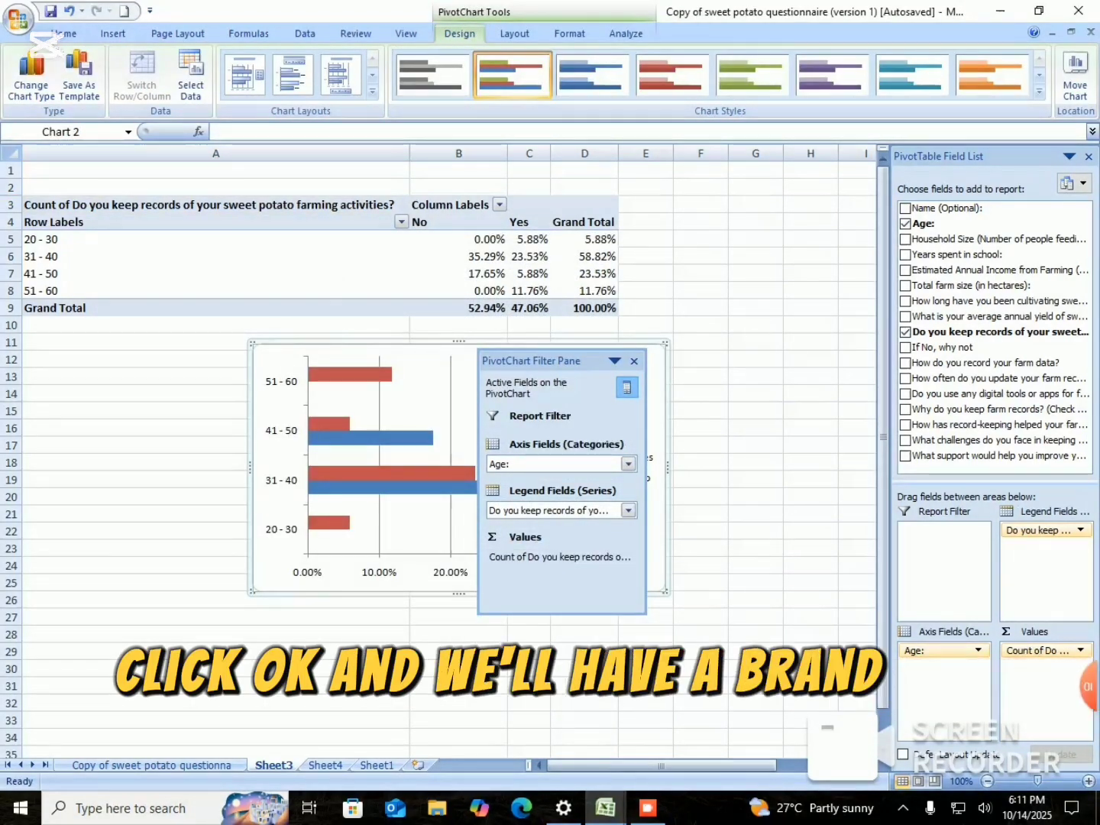
pyautogui.click(634, 361)
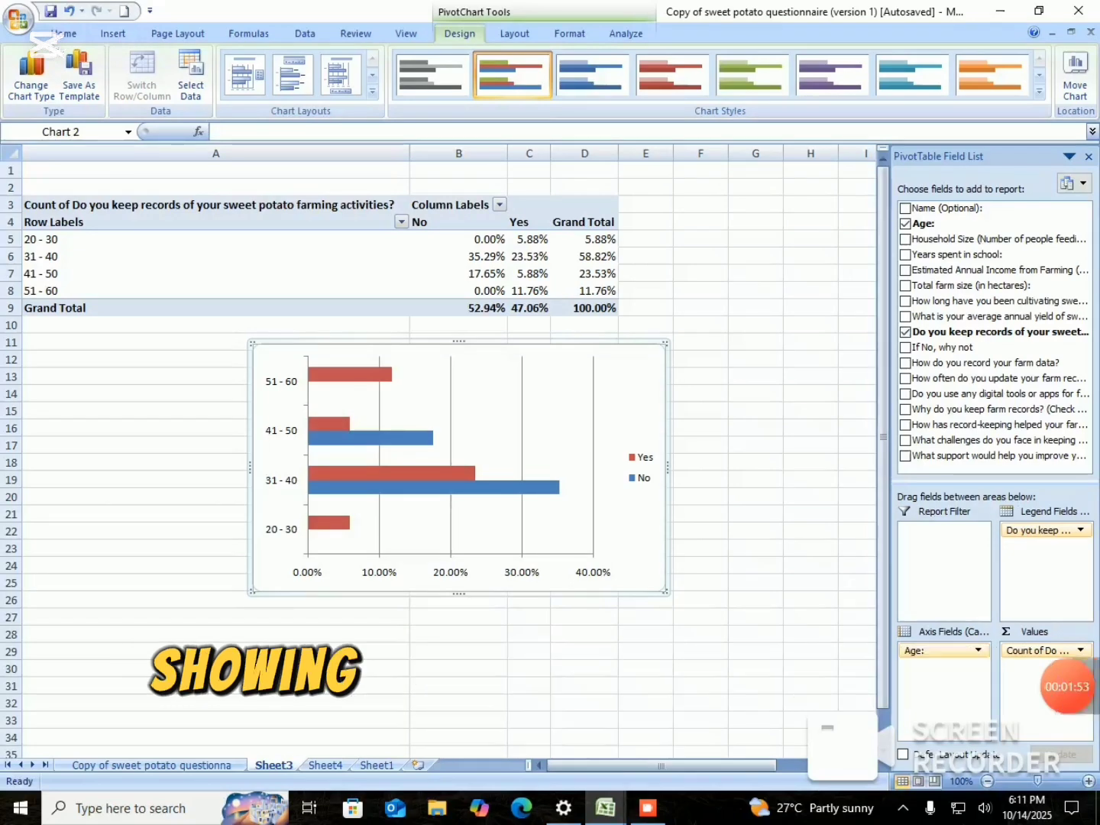